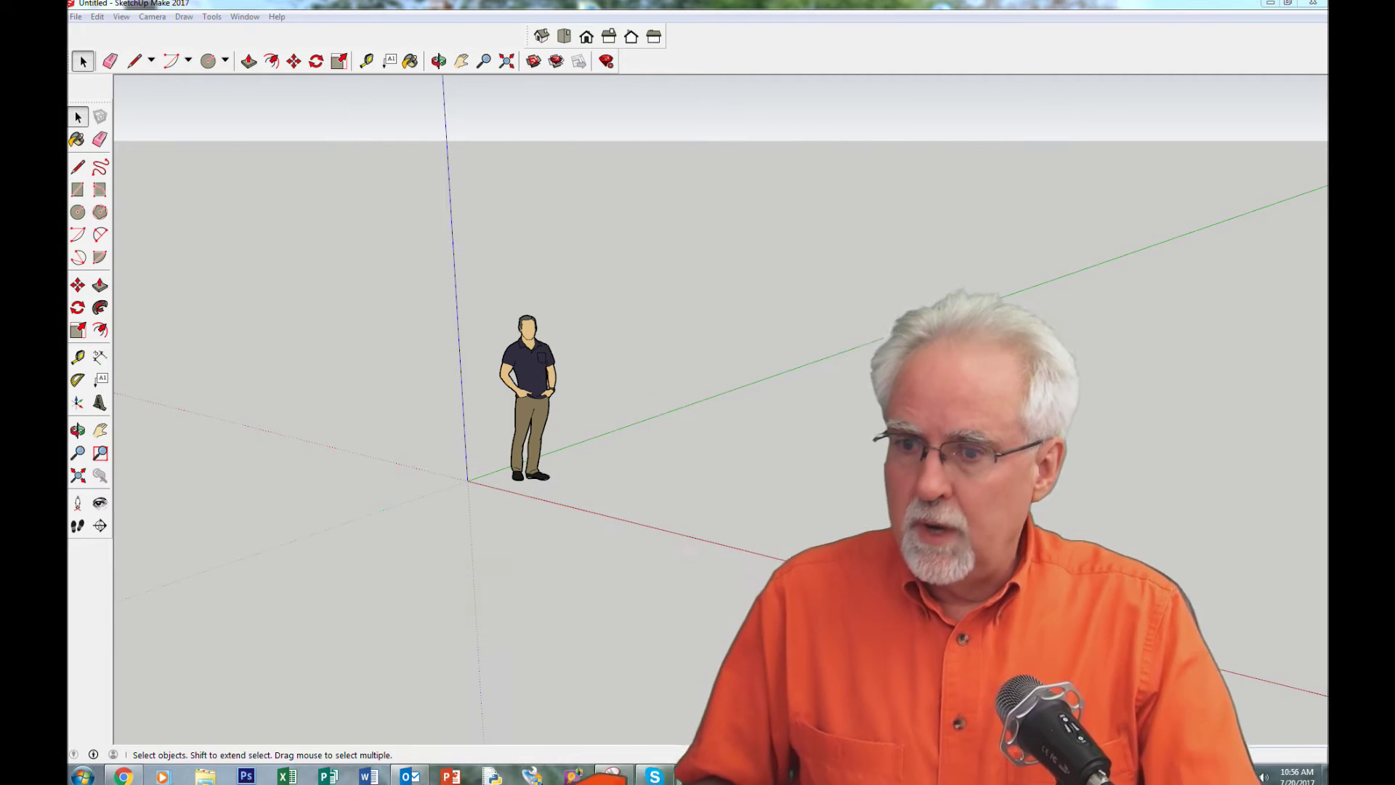
# - Delete the scale figure and draw a circle centred on the origin
pyautogui.click(530, 393)
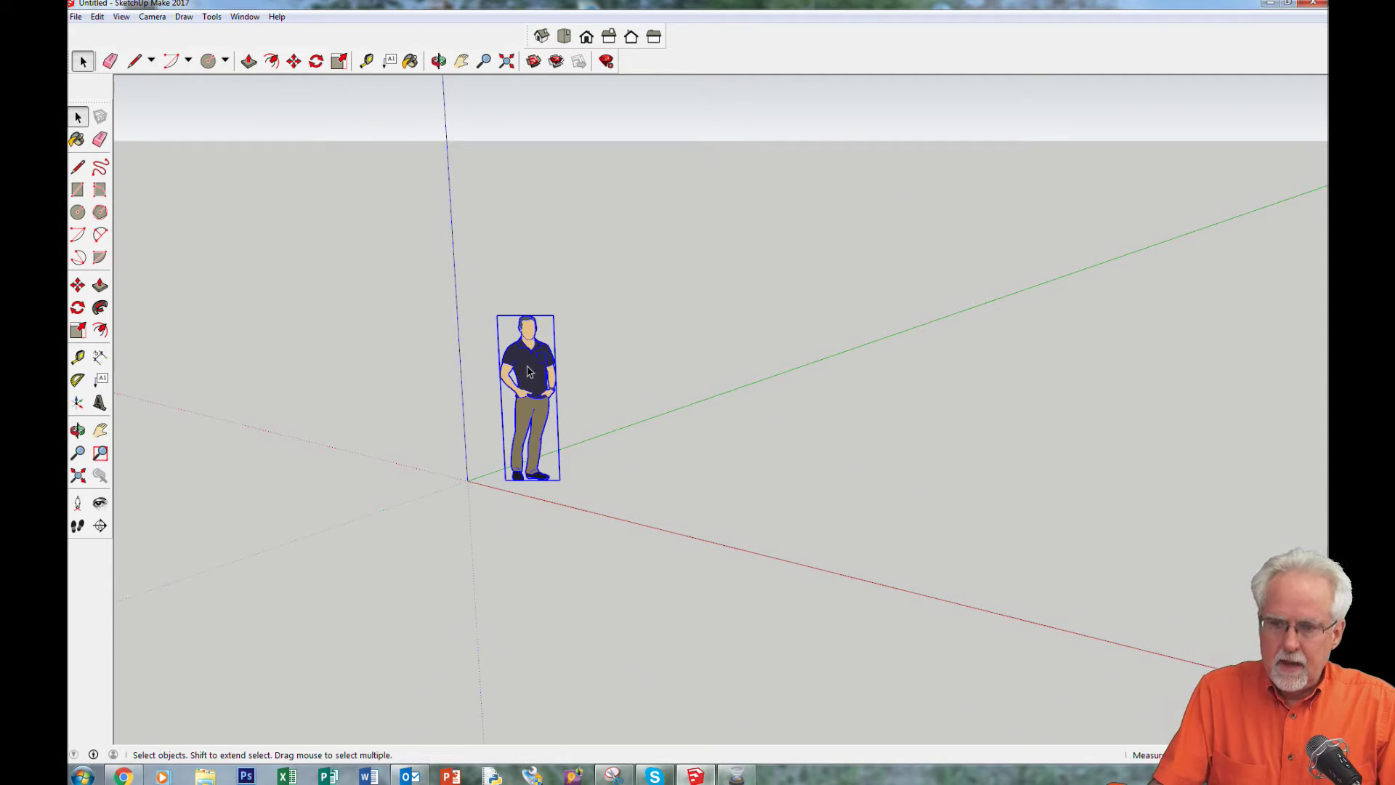
pyautogui.press('Delete')
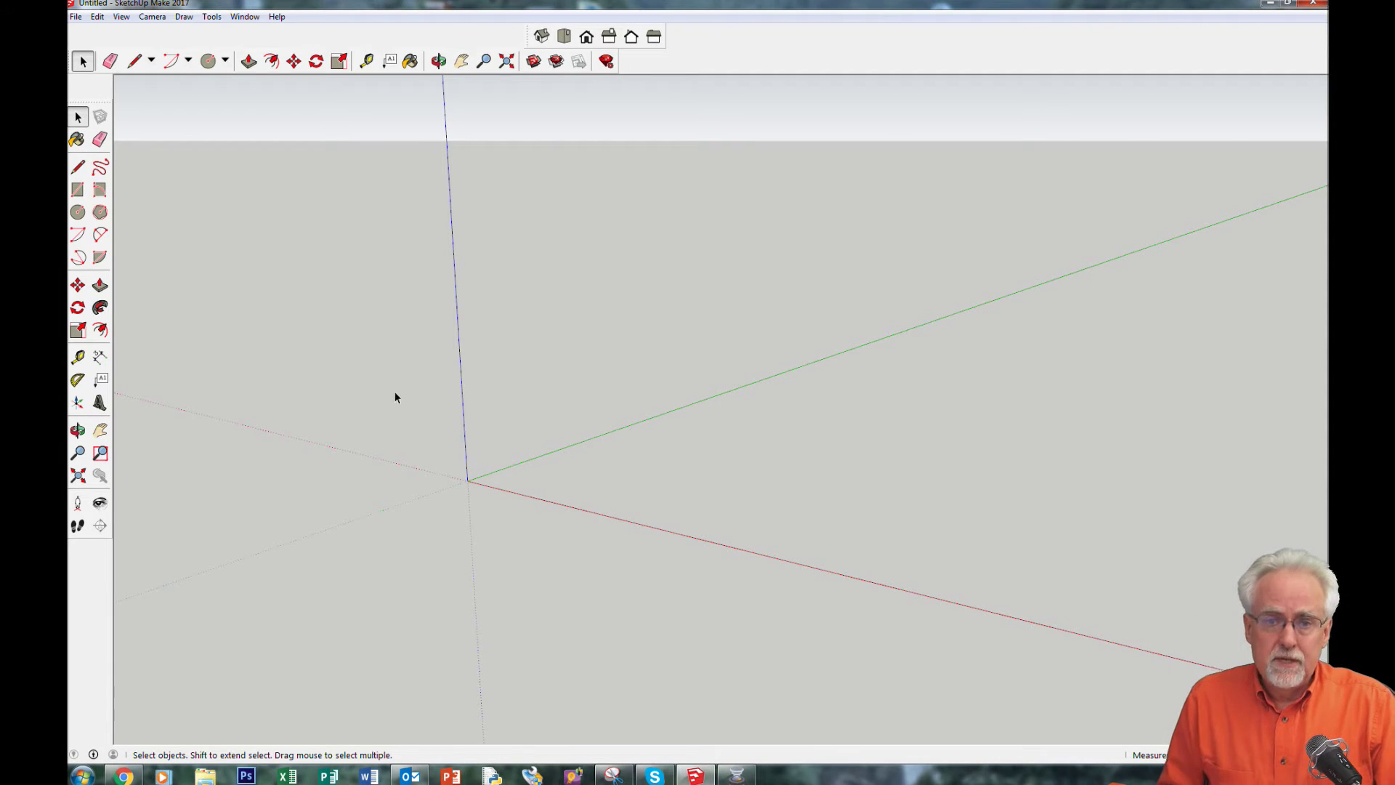
pyautogui.click(78, 212)
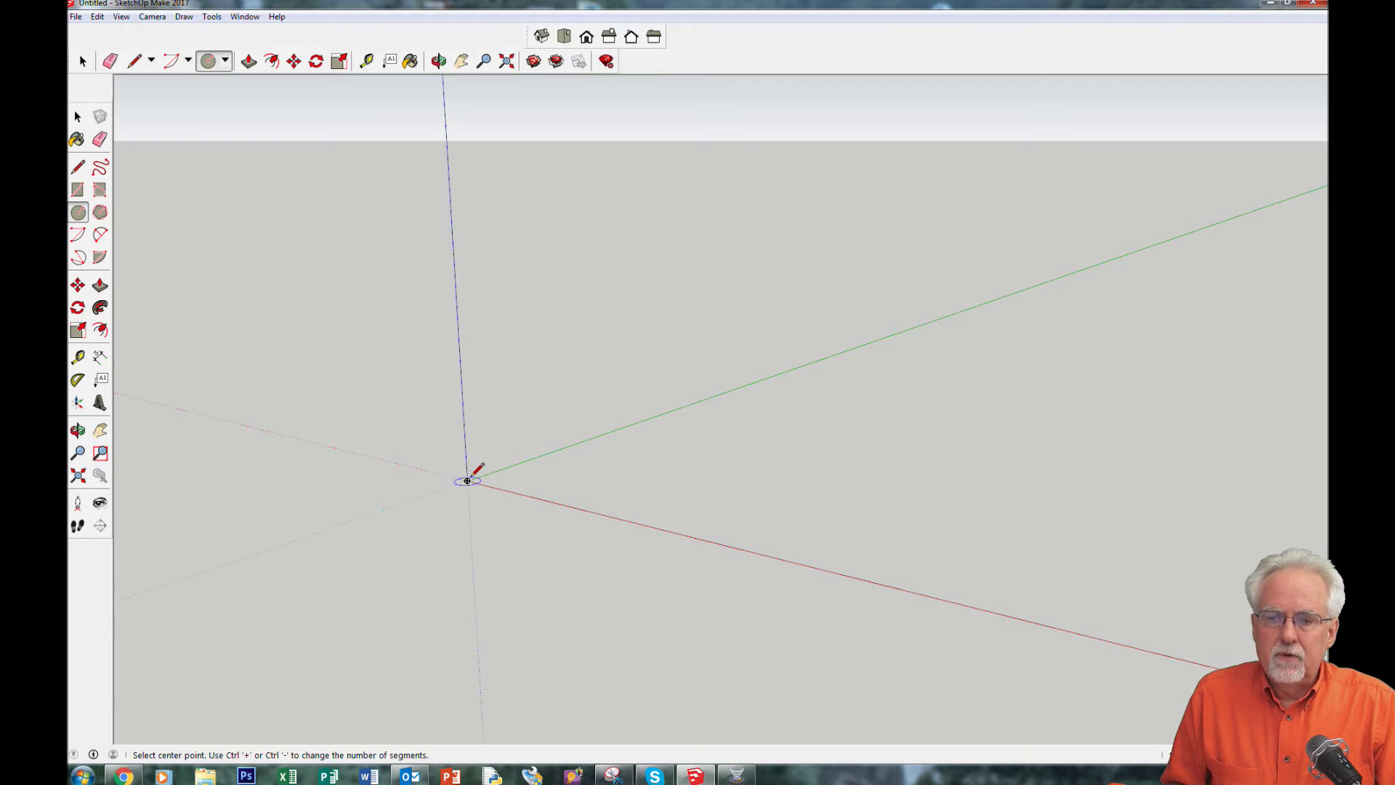
pyautogui.click(467, 480)
pyautogui.click(514, 463)
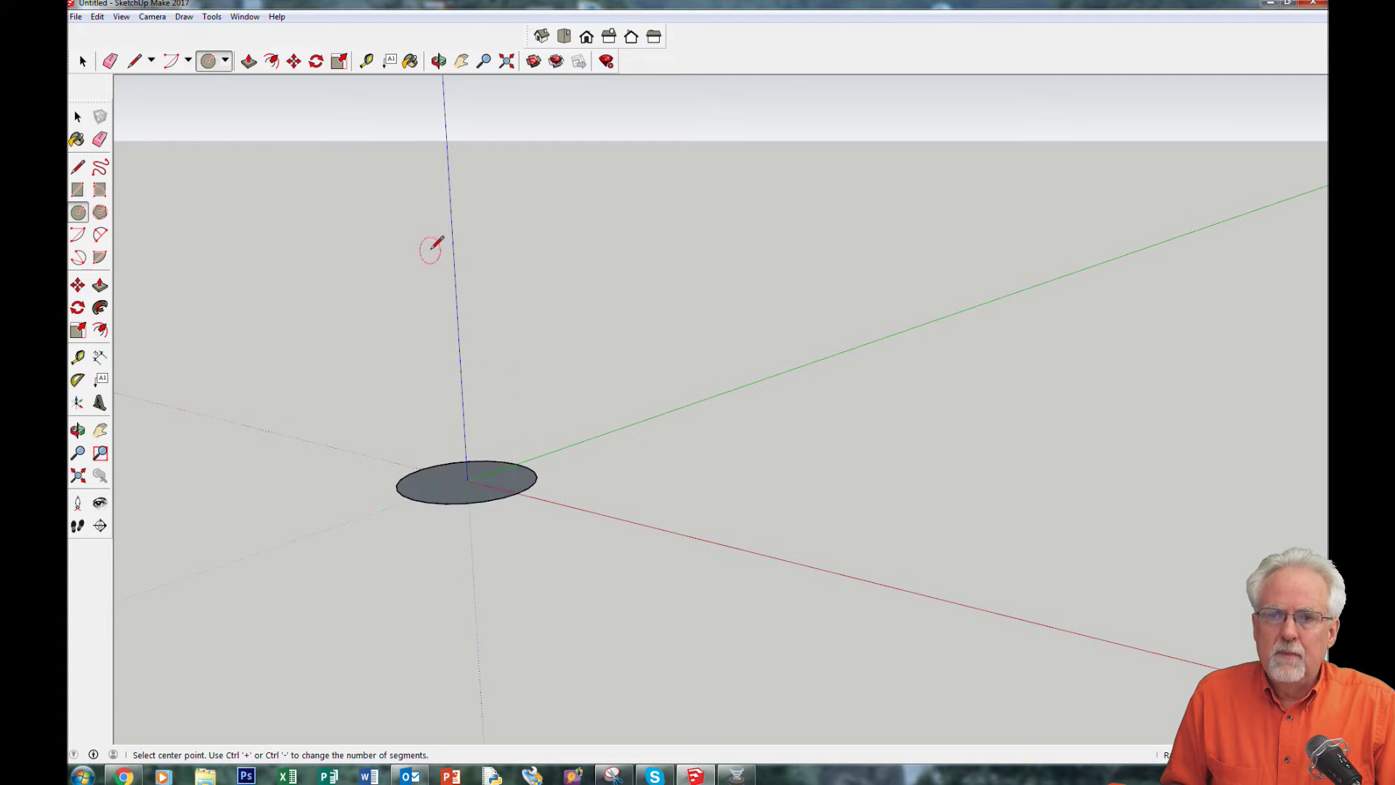
# - Push/Pull the circle face upward into a tall upright cylinder
pyautogui.click(248, 61)
pyautogui.click(463, 476)
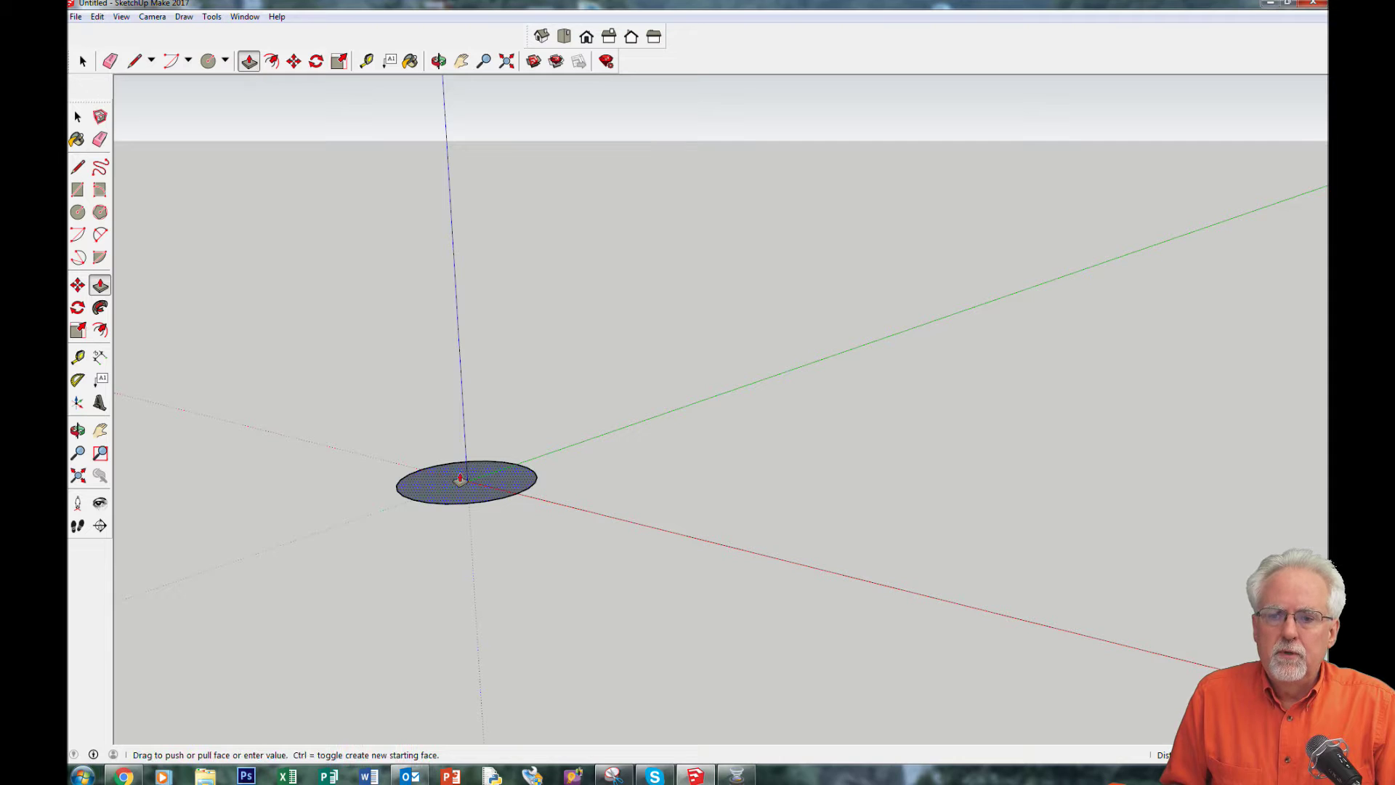
pyautogui.click(420, 195)
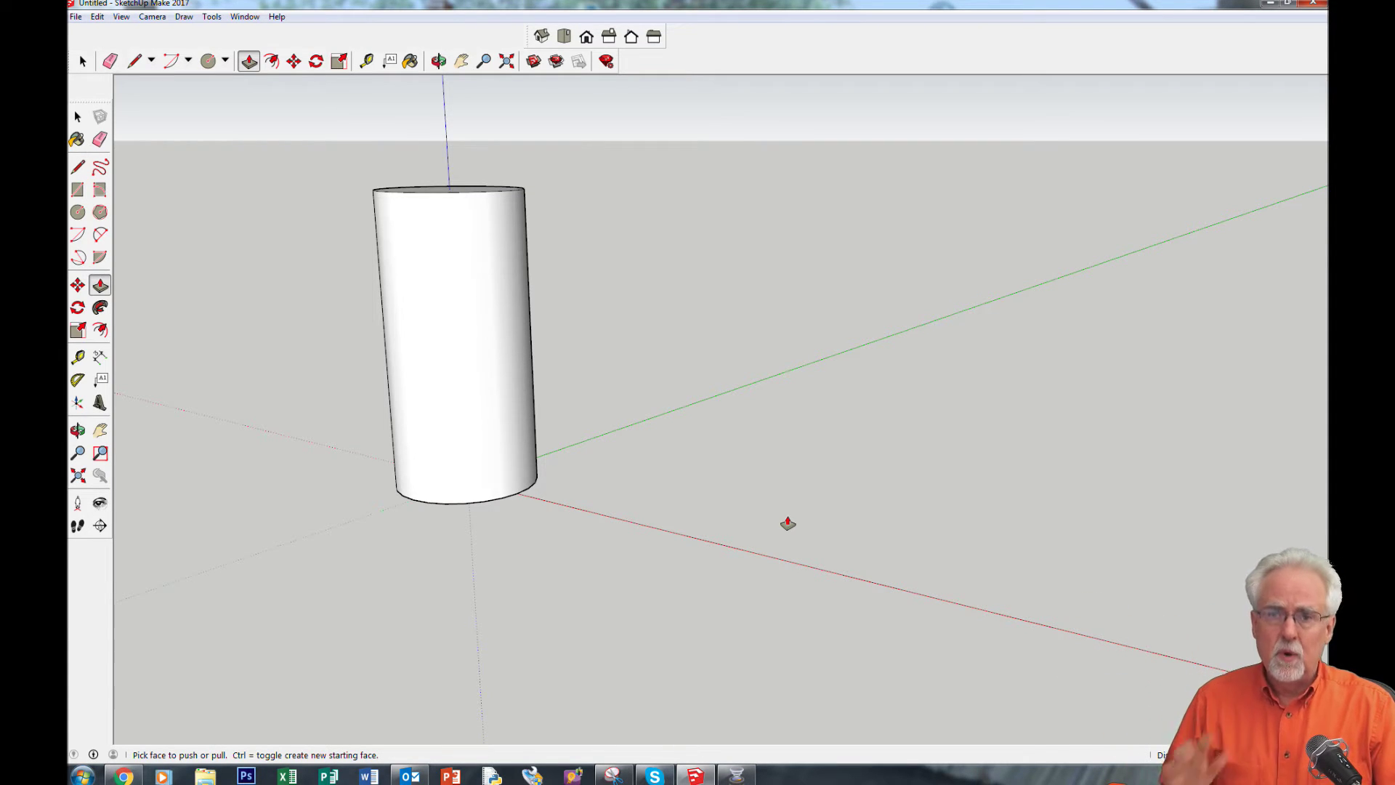
# - Orbit the view to look down on the cylinder from a higher angle
pyautogui.press('o')
pyautogui.moveTo(582, 574); pyautogui.dragTo(370, 634)
pyautogui.press('p')
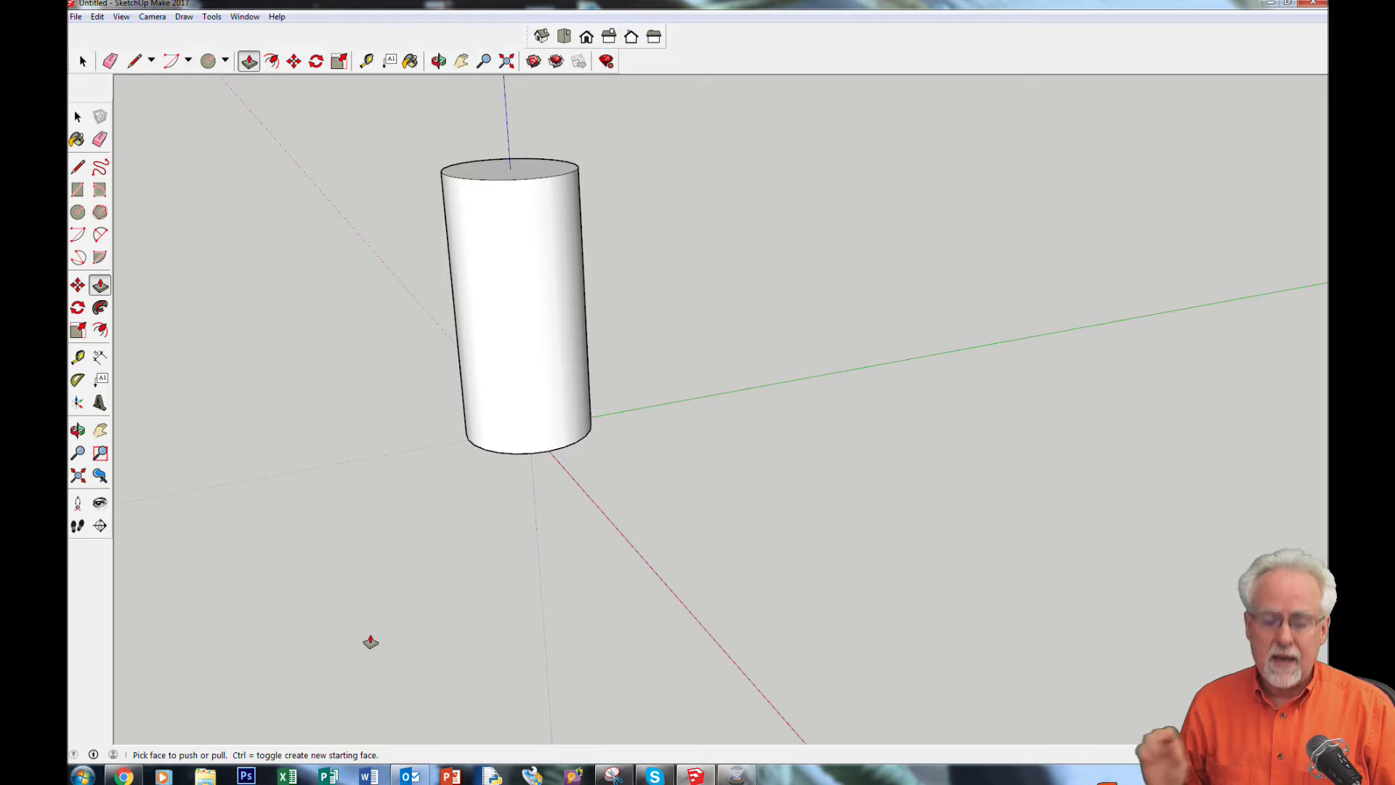
# - Select the whole cylinder, including top face, curved side and edges, with a selection window
pyautogui.click(82, 61)
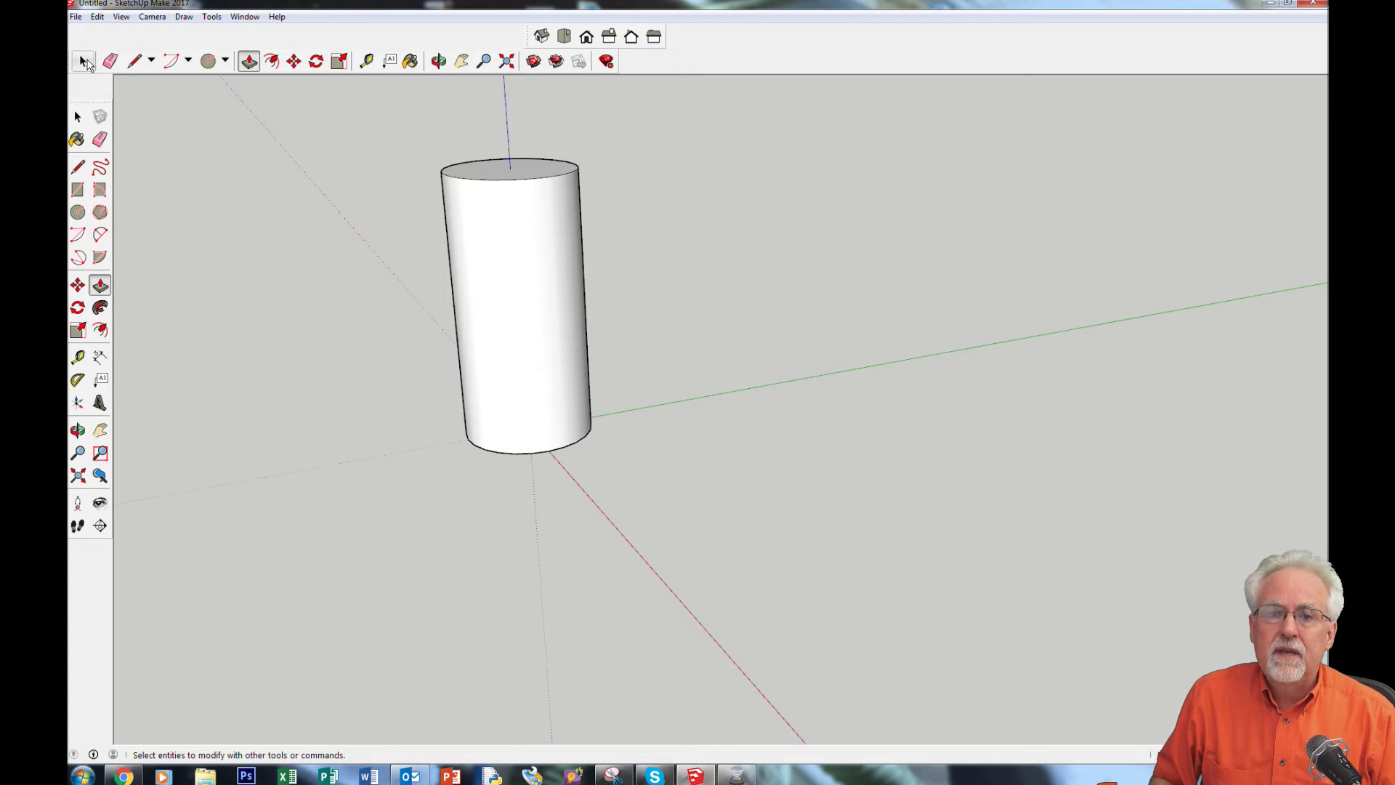
pyautogui.tripleClick(525, 342)
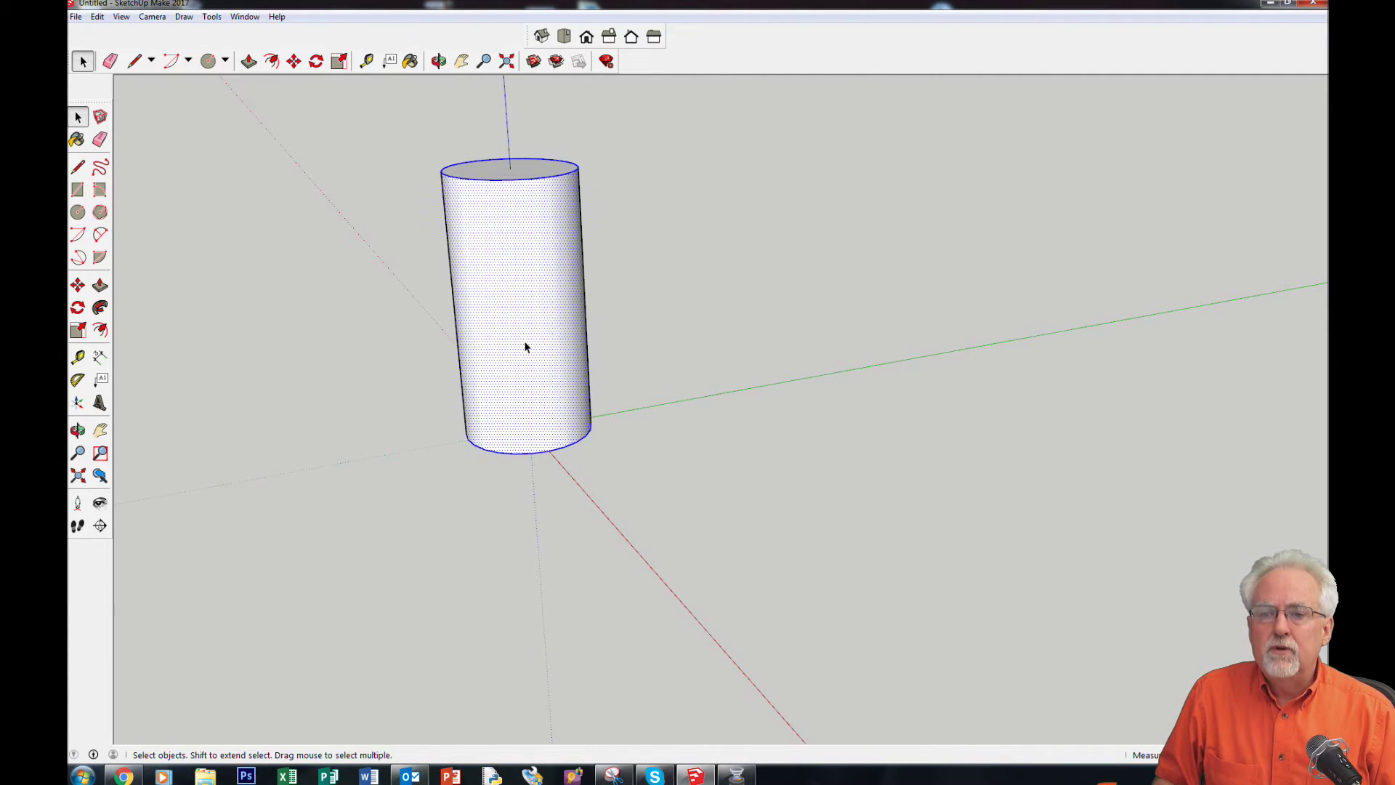
pyautogui.click(263, 118)
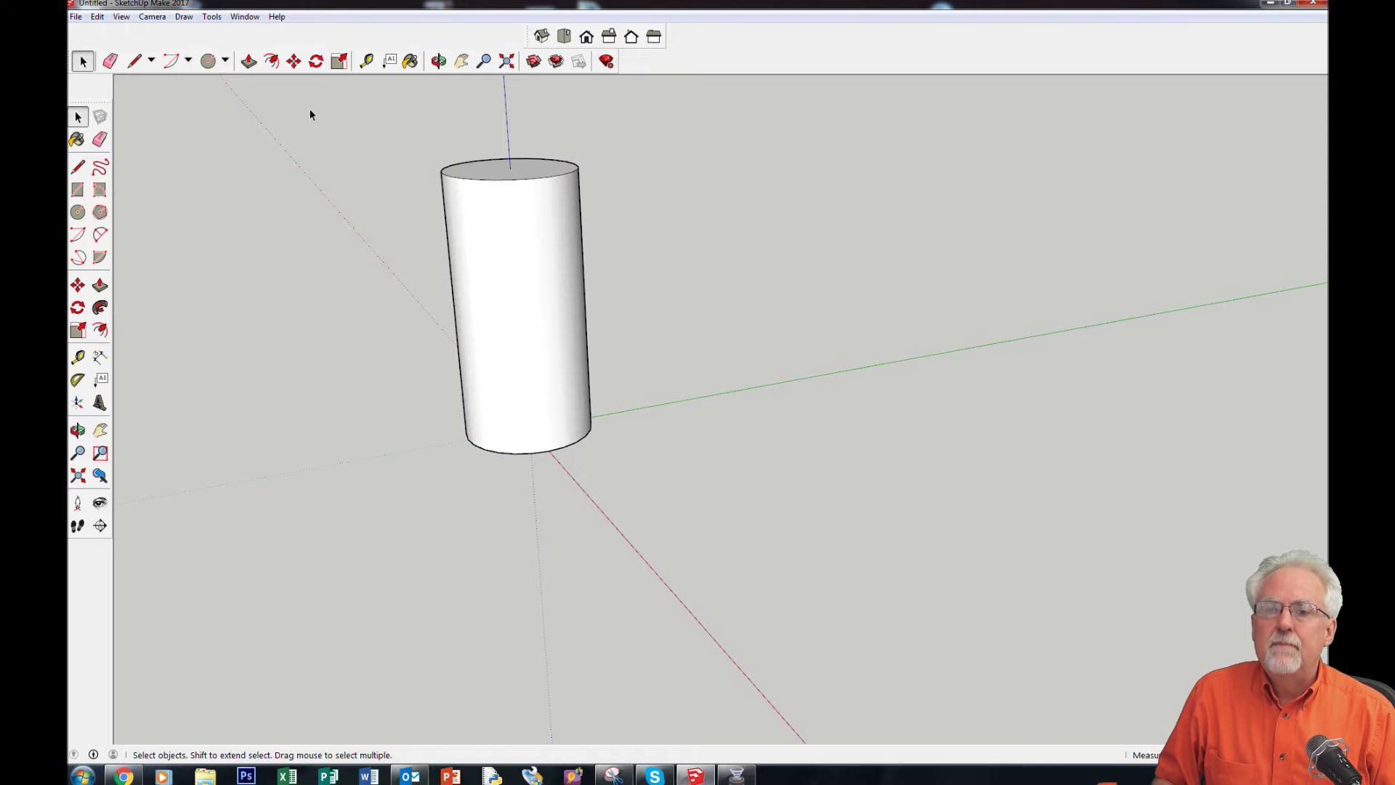
pyautogui.moveTo(310, 114); pyautogui.dragTo(681, 547)
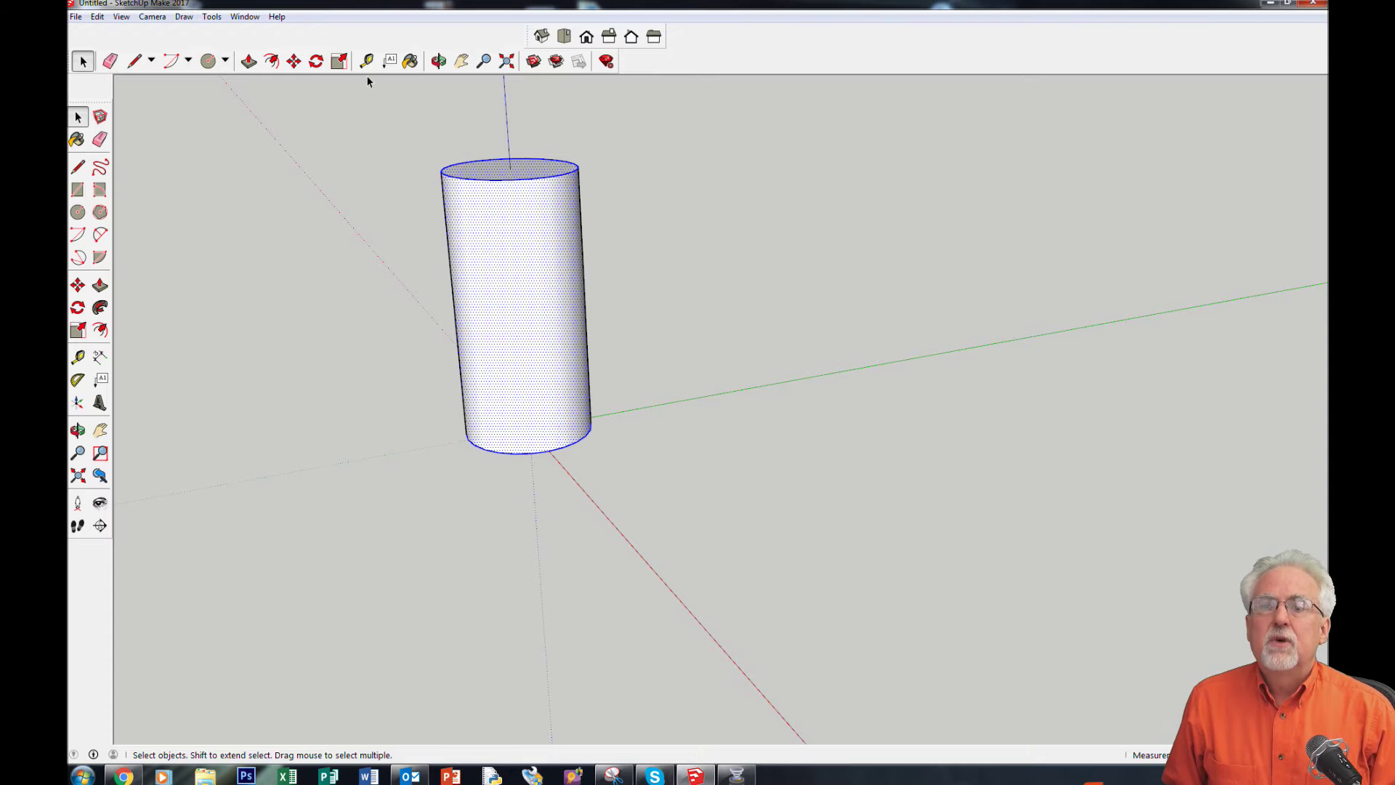
pyautogui.click(317, 63)
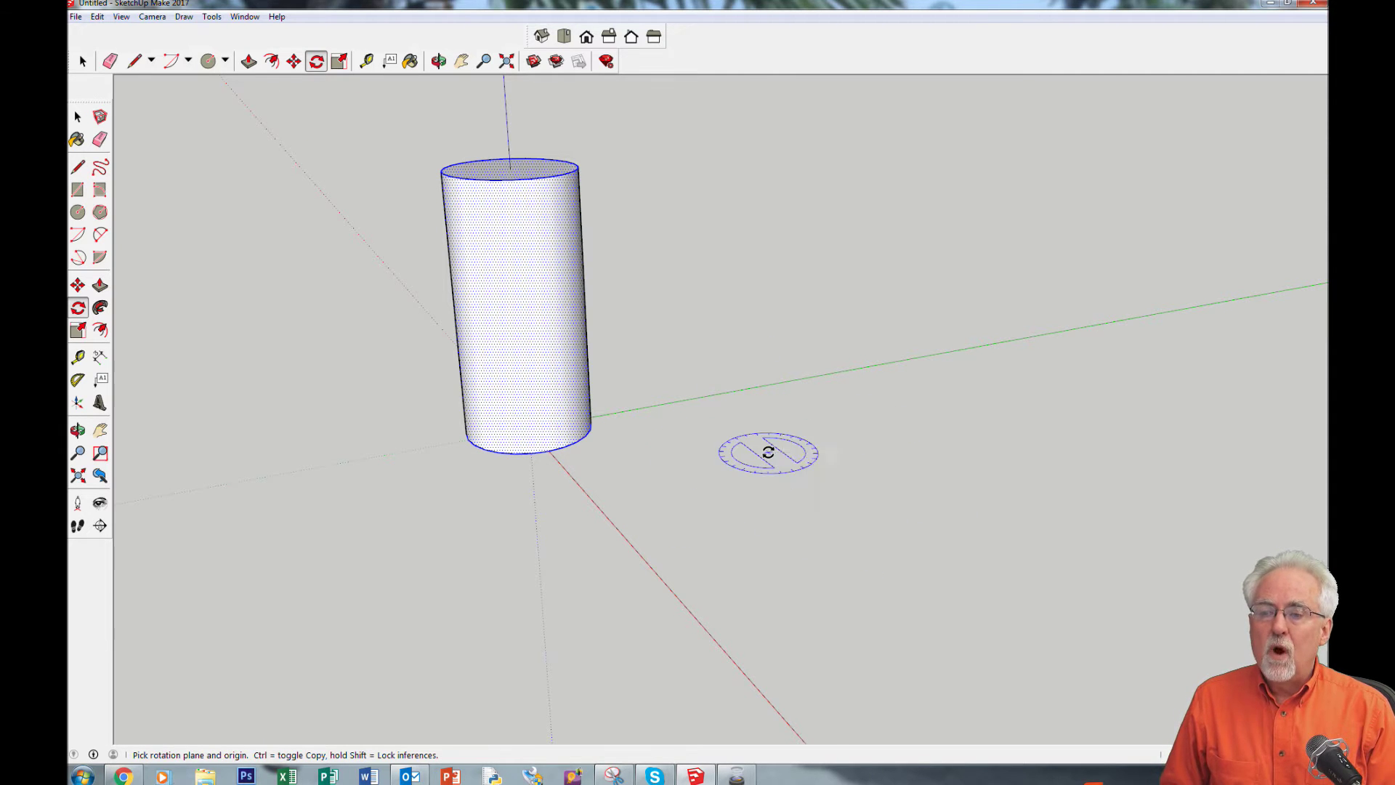
# - Rotate the cylinder 90° about a green-axis pivot, locked to the red plane, so it lies horizontal
pyautogui.moveTo(769, 457); pyautogui.dragTo(661, 412, button='middle')
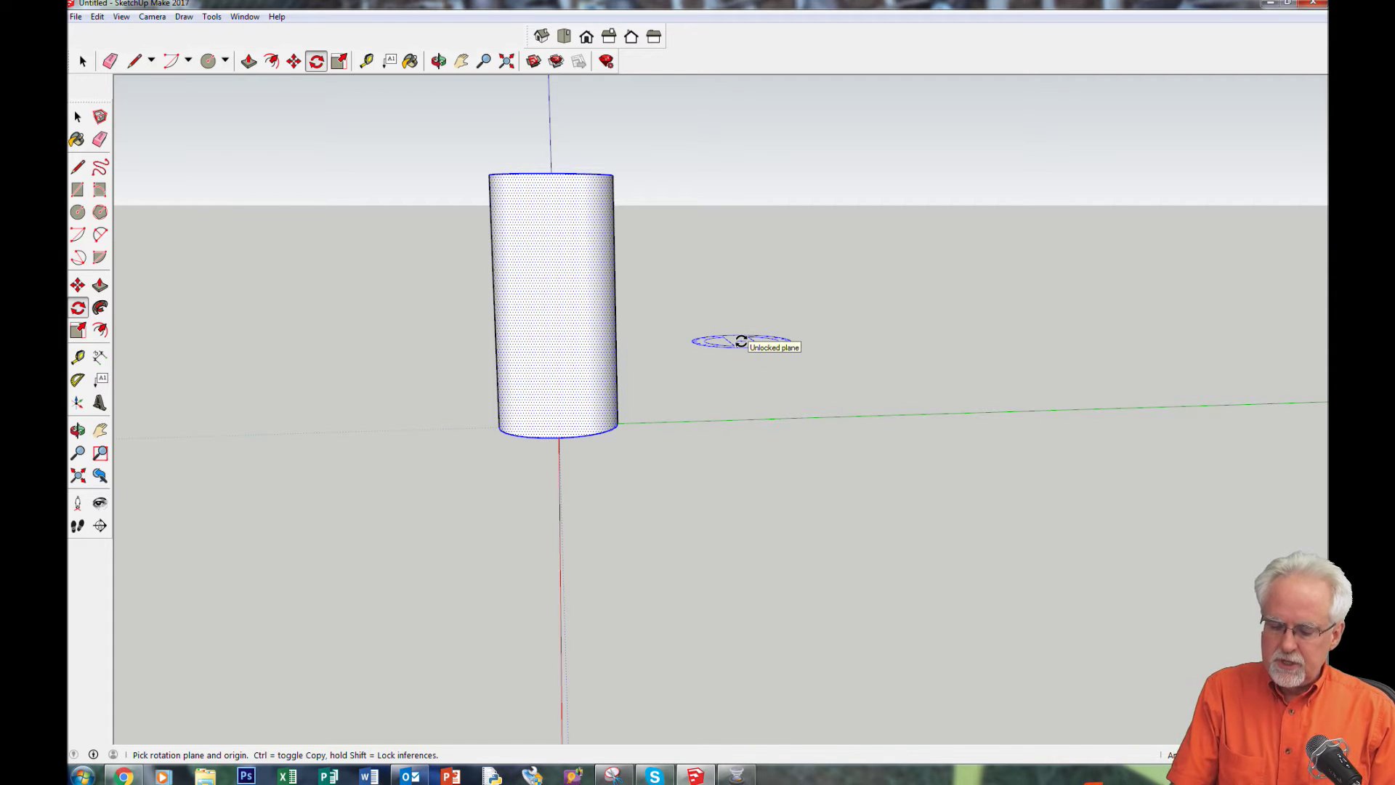
pyautogui.press('Right')
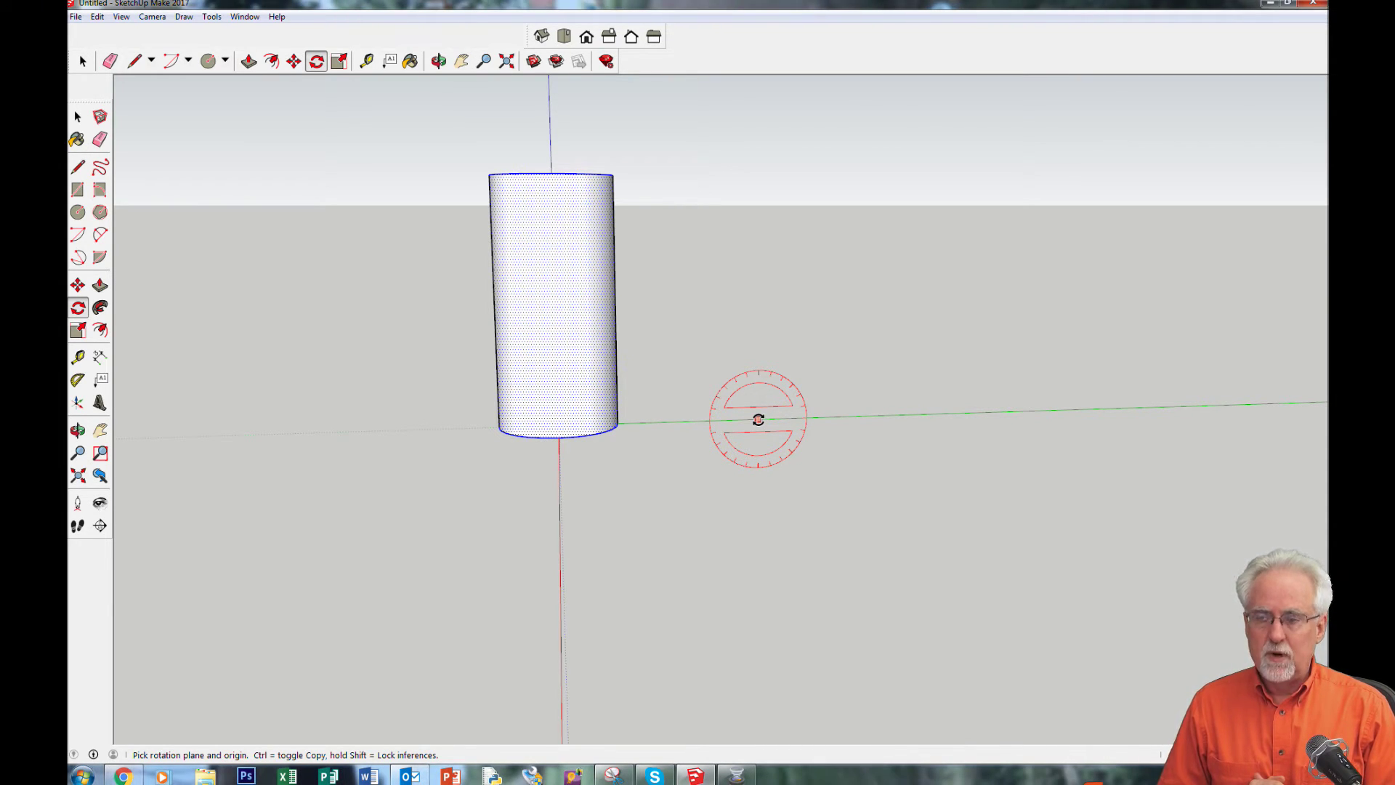
pyautogui.click(758, 419)
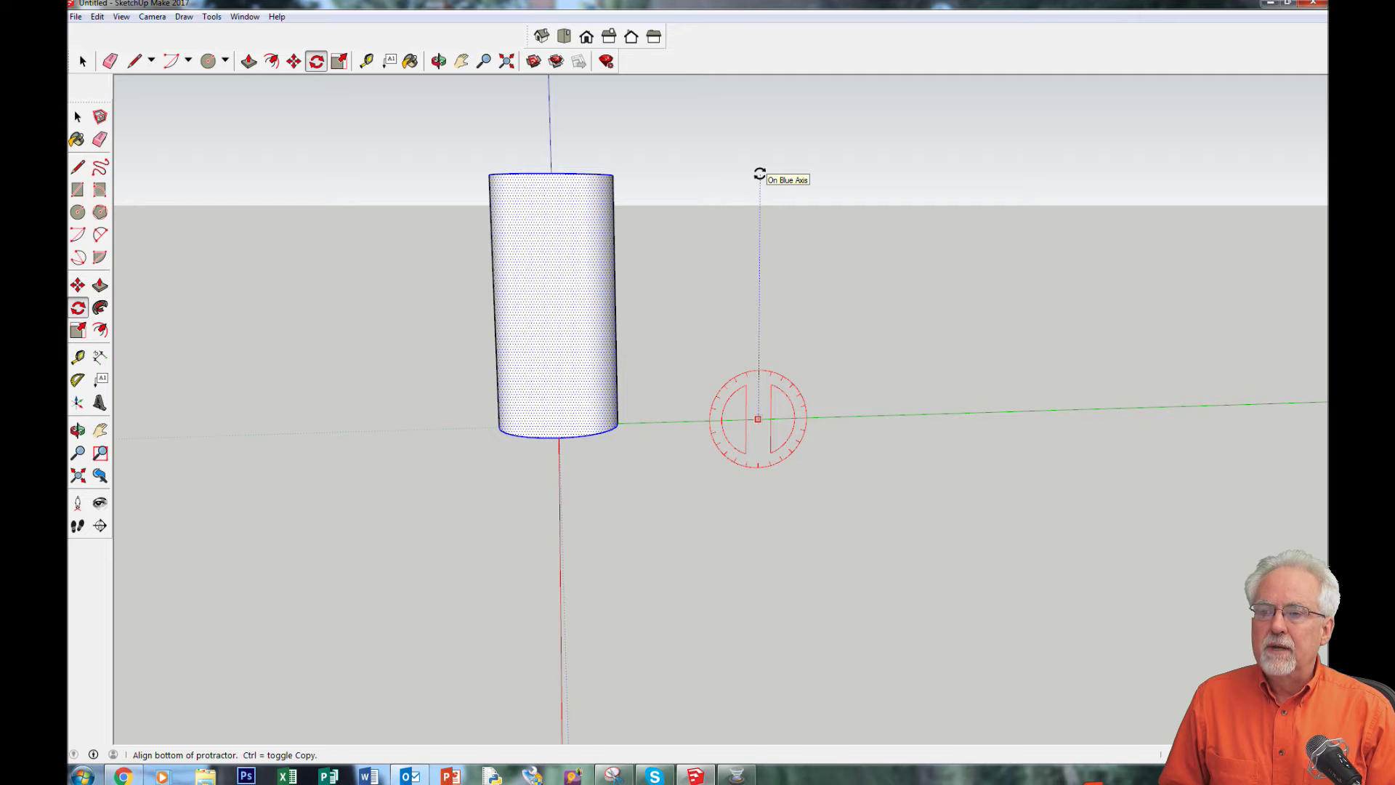
pyautogui.click(760, 173)
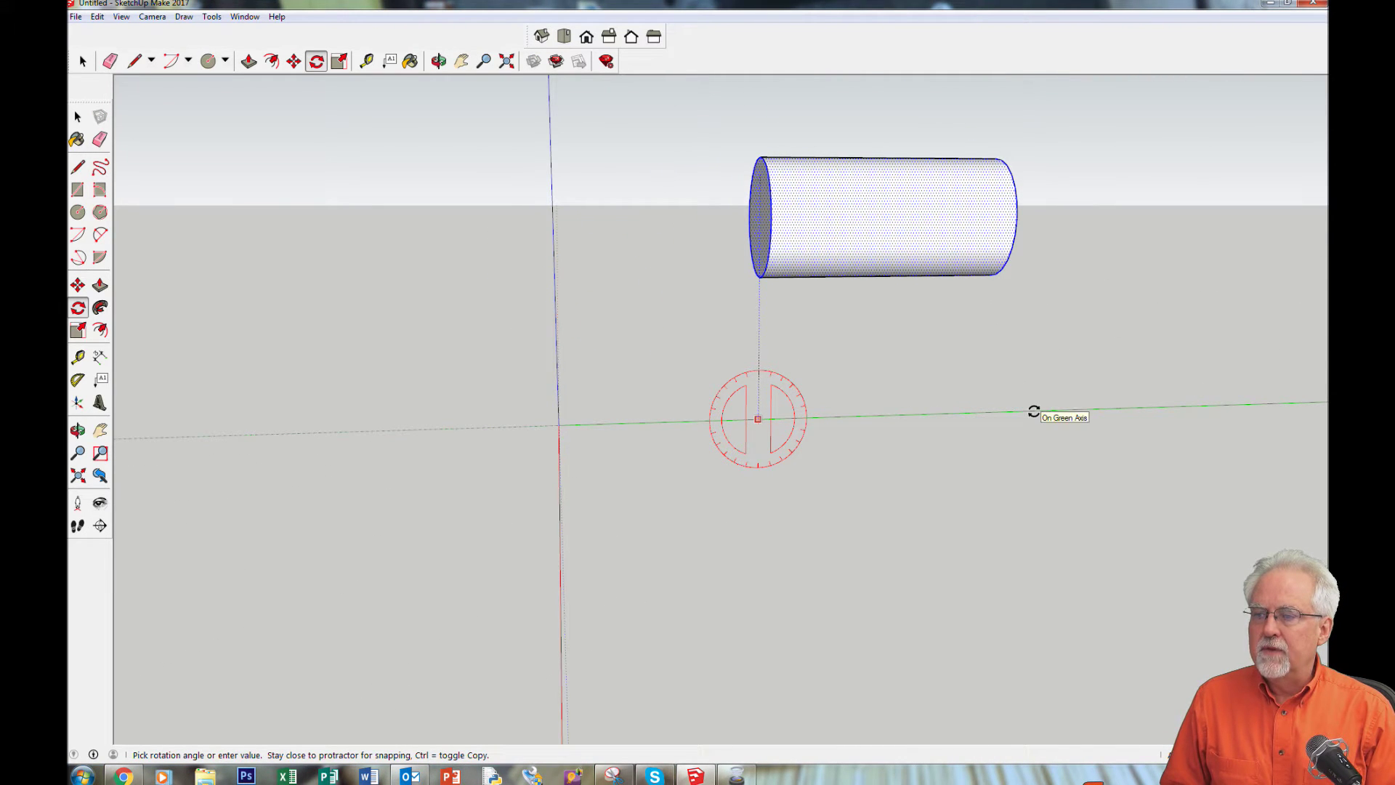
pyautogui.click(1034, 411)
pyautogui.moveTo(1028, 520); pyautogui.dragTo(890, 560, button='middle')
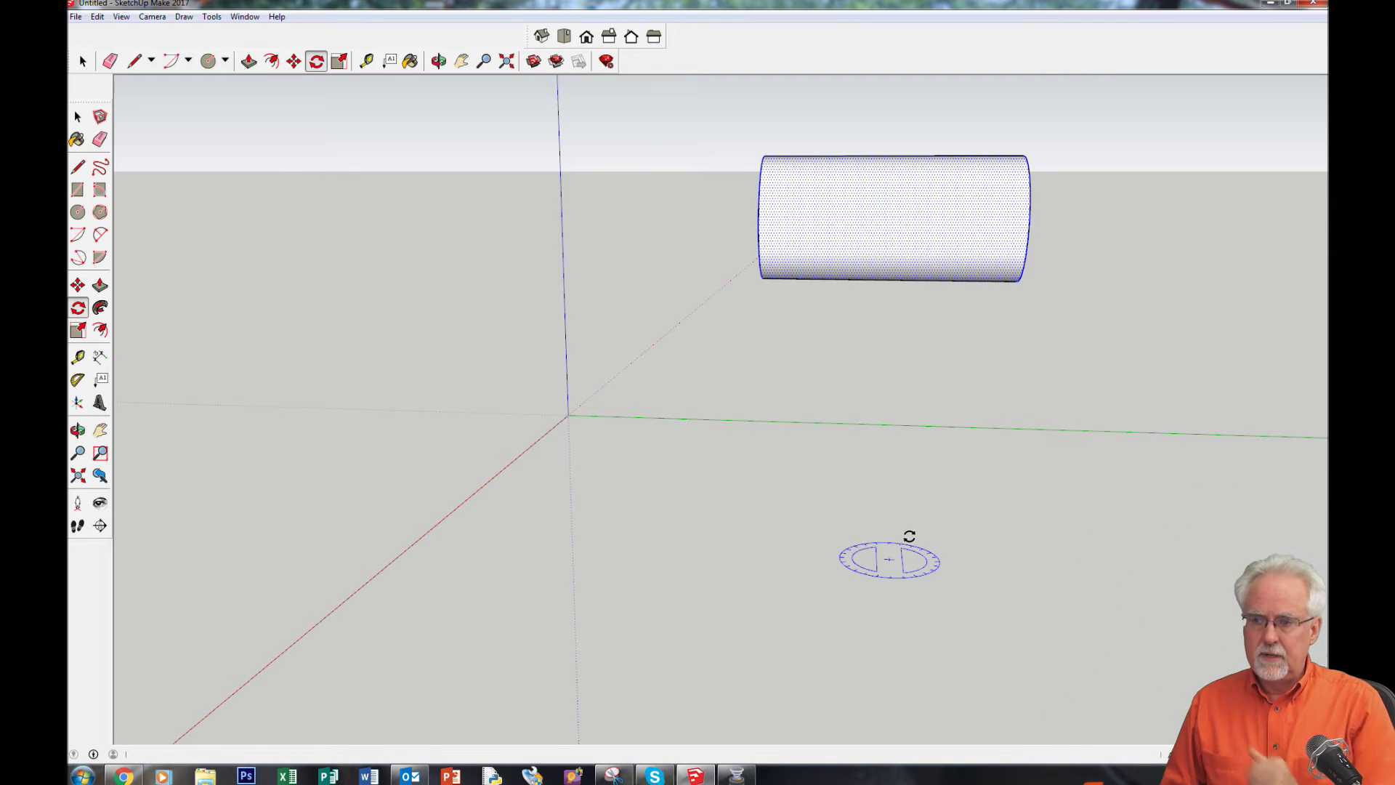
# - Bring up the Edit menu, ready to undo the cylinder's rotation
pyautogui.click(99, 17)
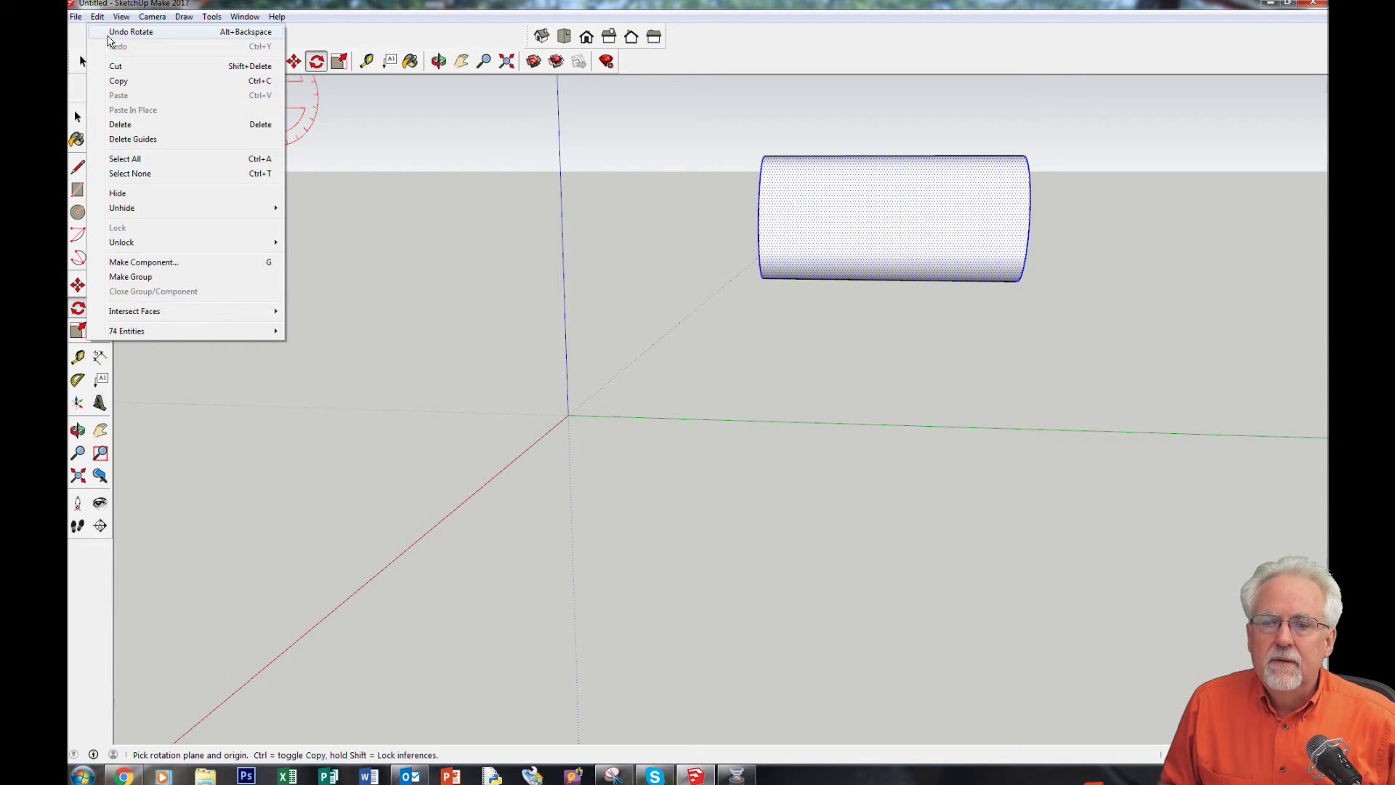
pyautogui.click(120, 31)
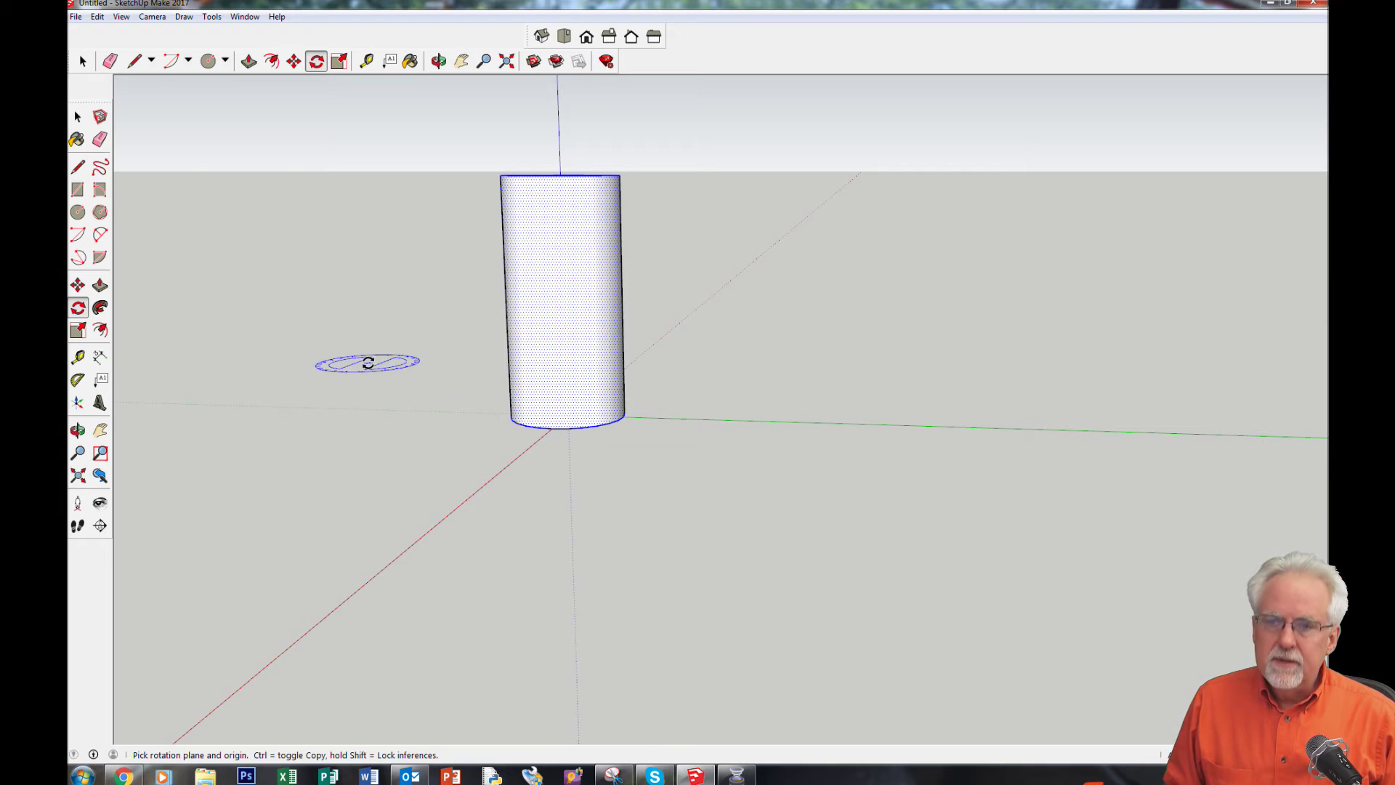
pyautogui.click(84, 61)
pyautogui.moveTo(369, 134); pyautogui.dragTo(757, 529)
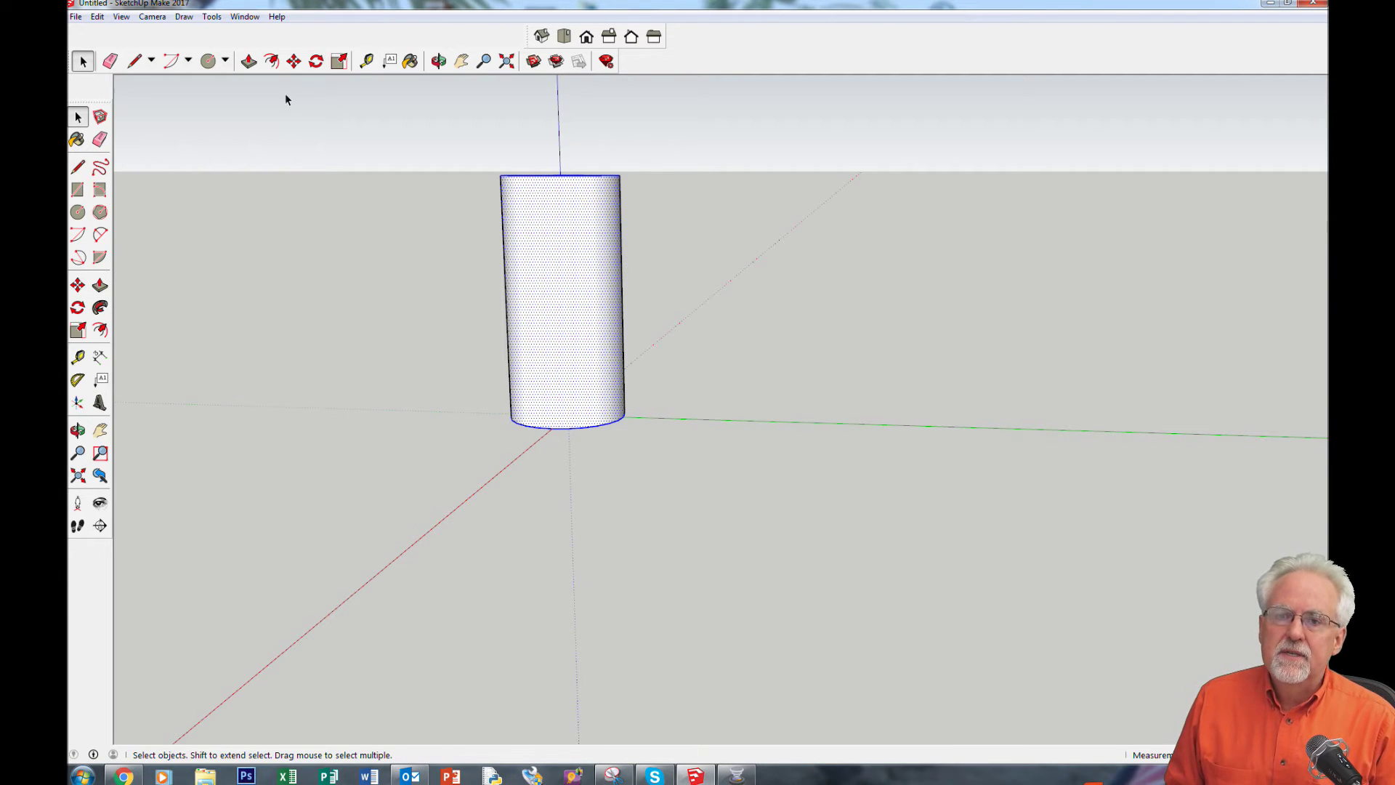
pyautogui.click(315, 62)
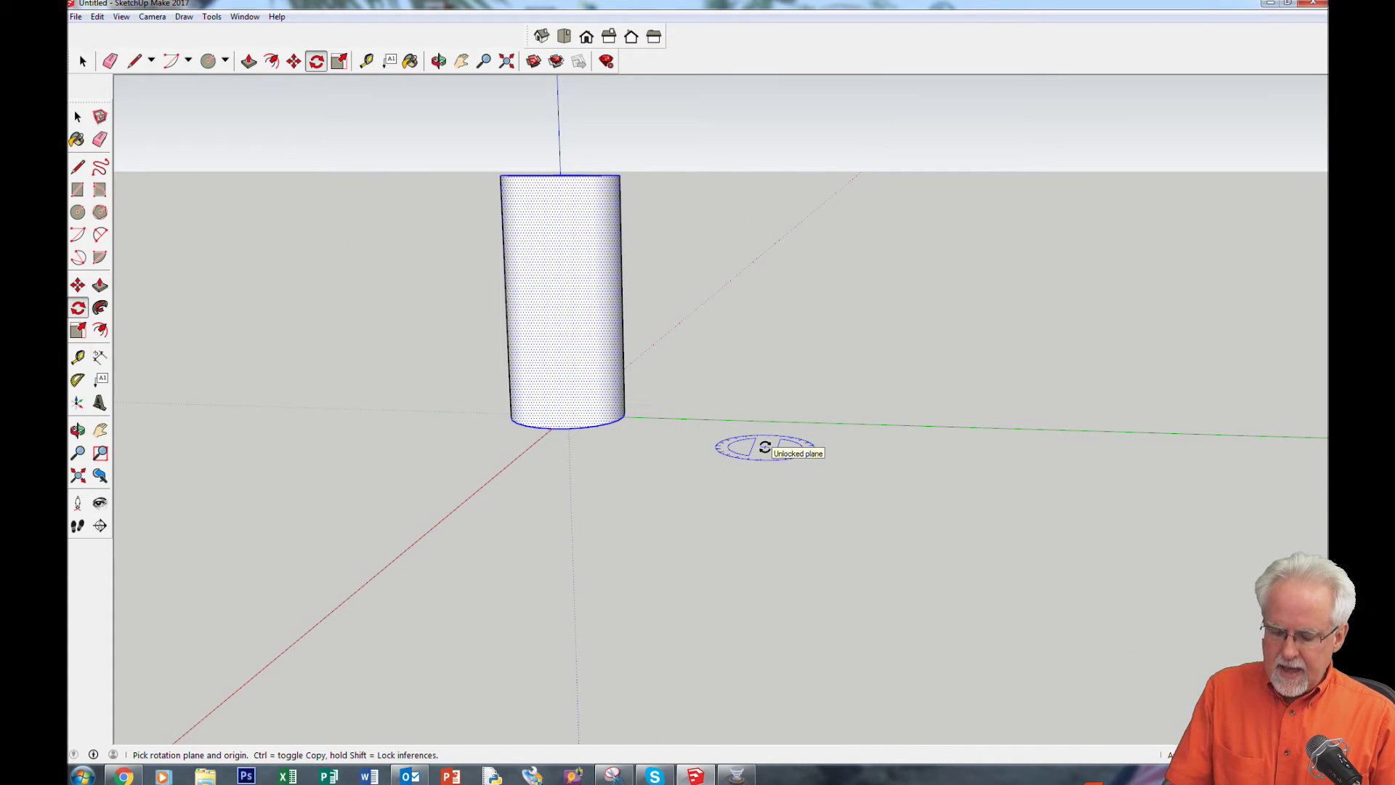
pyautogui.press('Right')
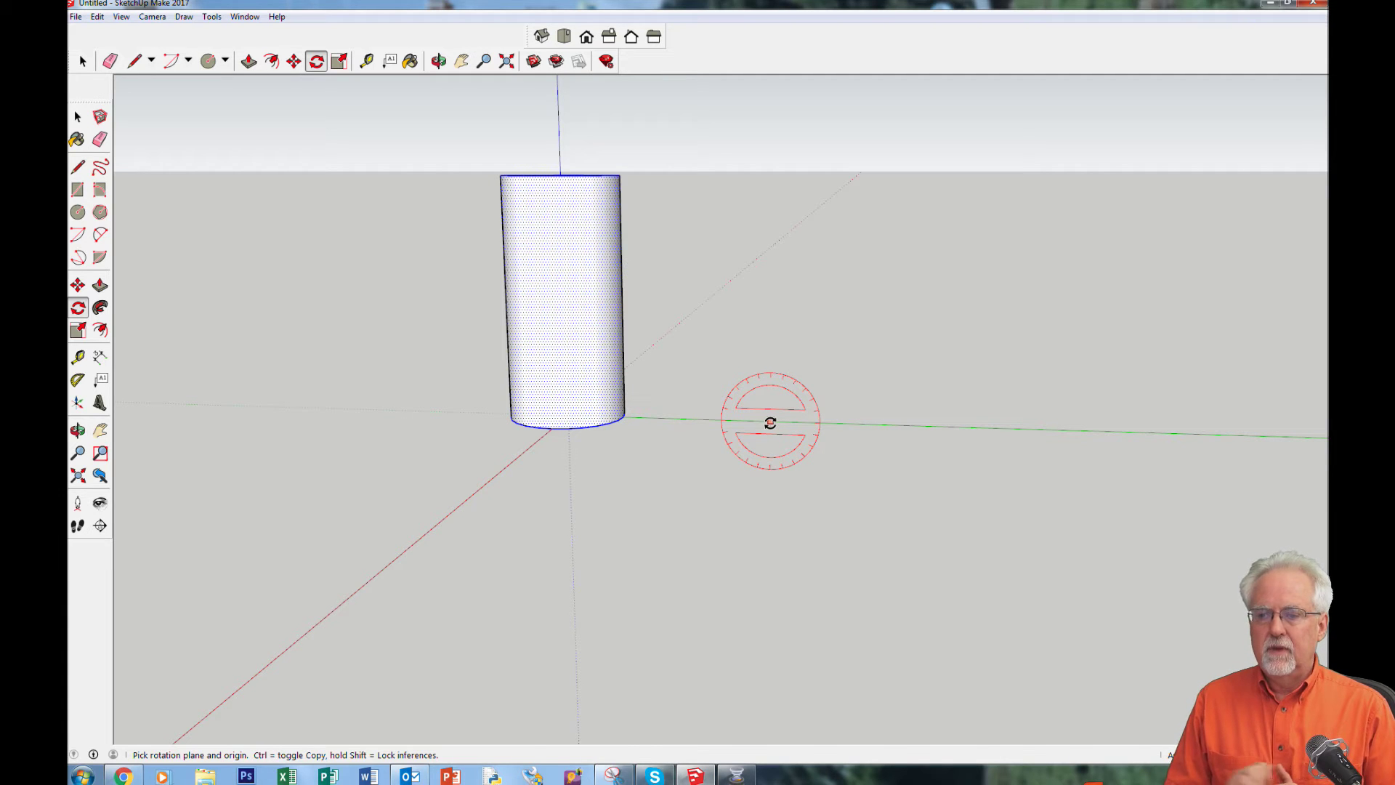
pyautogui.click(770, 423)
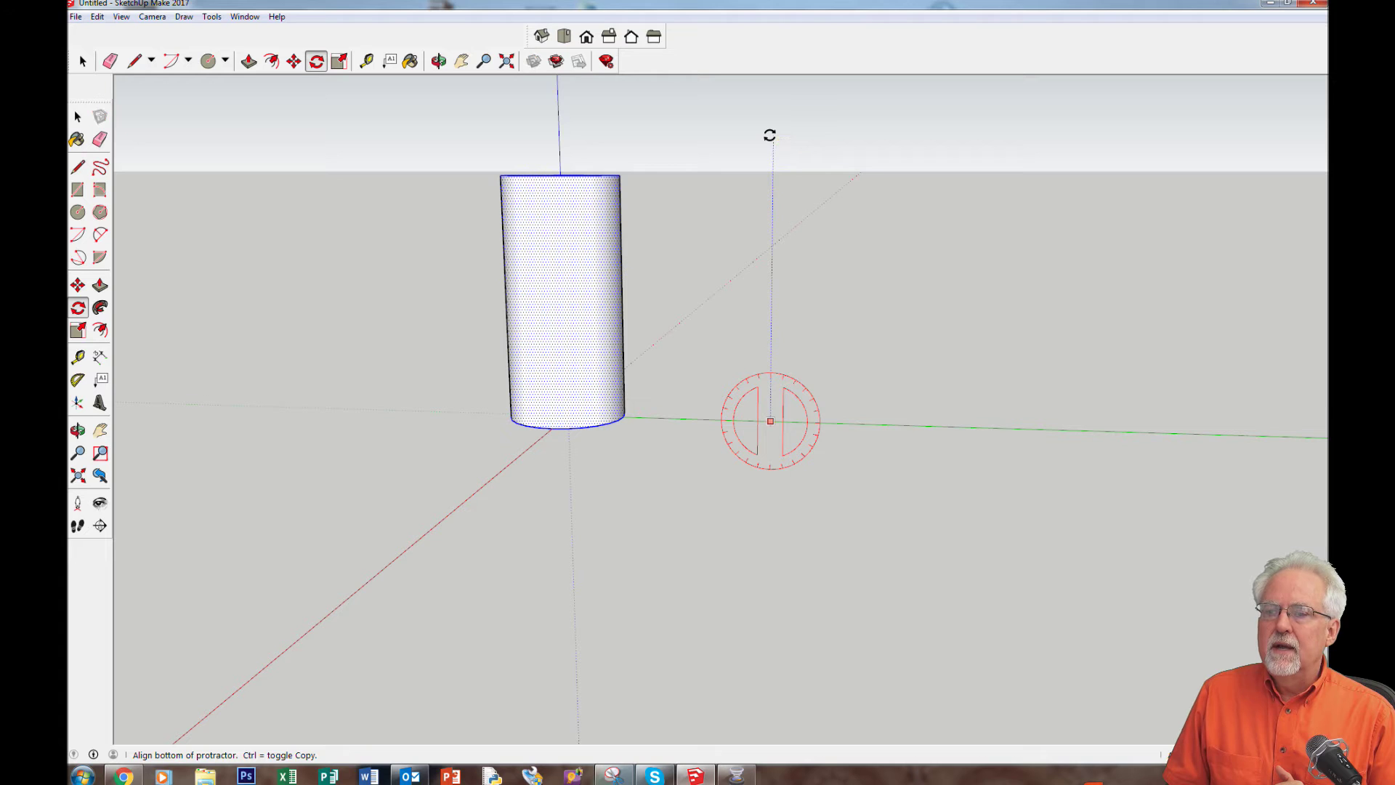
# - Swing the cylinder from straight up down to horizontal, undoing the extra tilt with Ctrl+Z
pyautogui.click(770, 136)
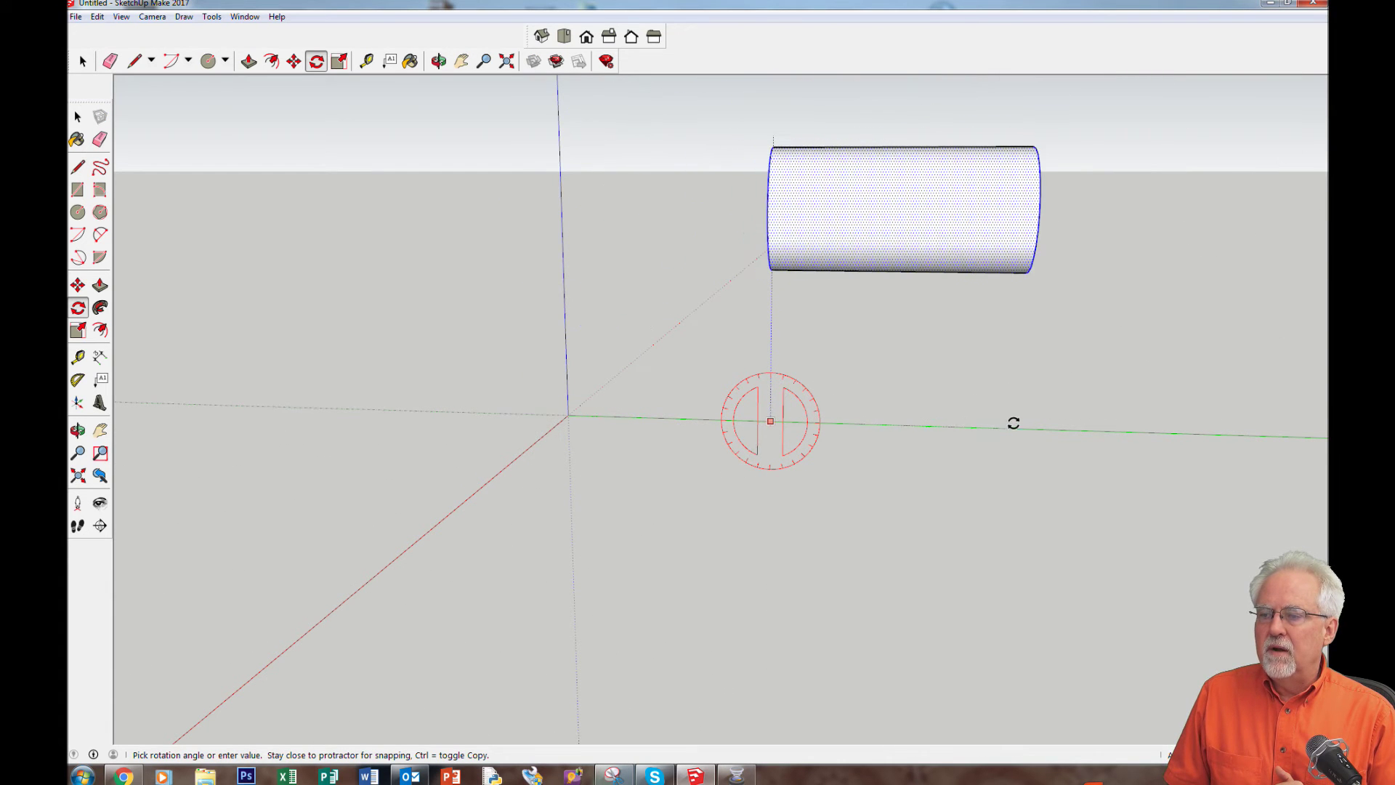
pyautogui.click(1014, 471)
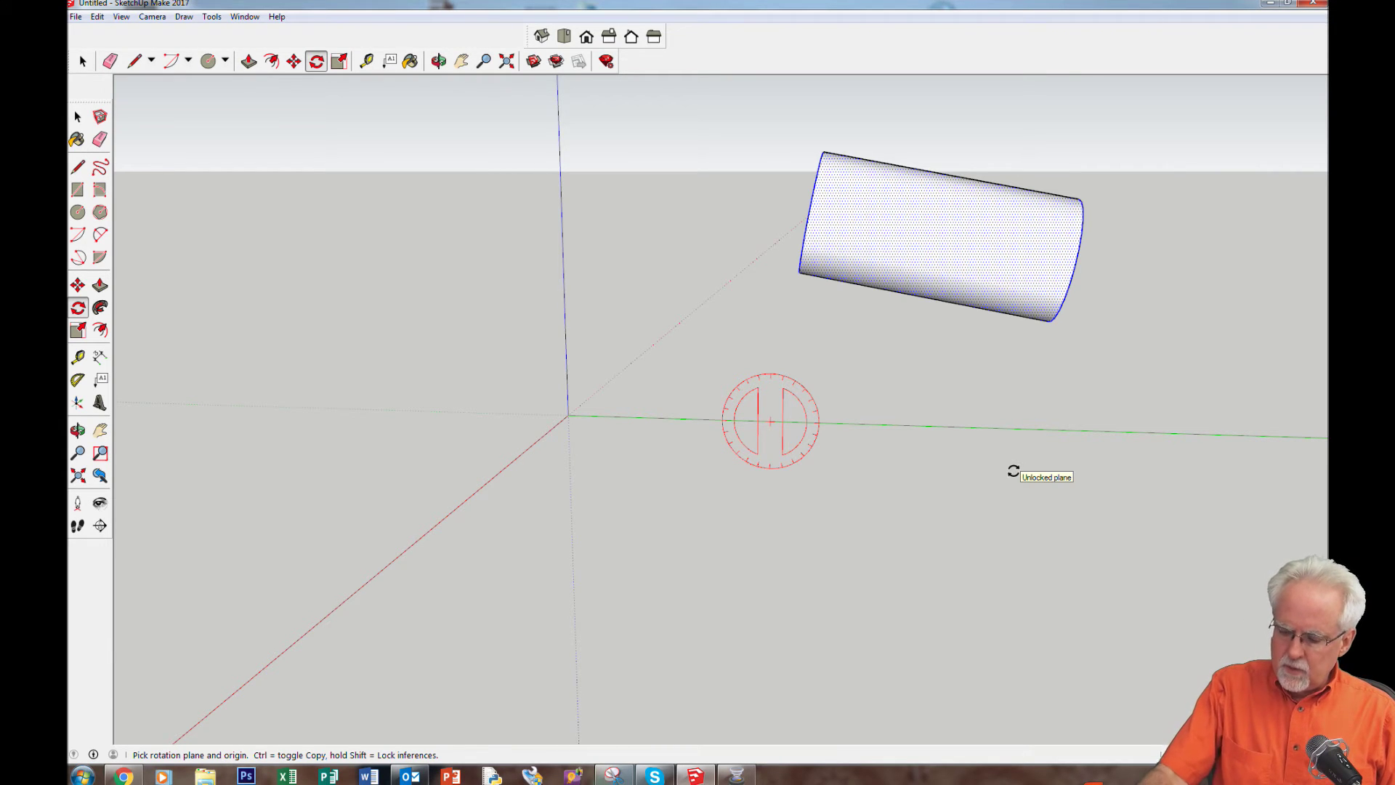
pyautogui.hotkey('ctrl', 'z')
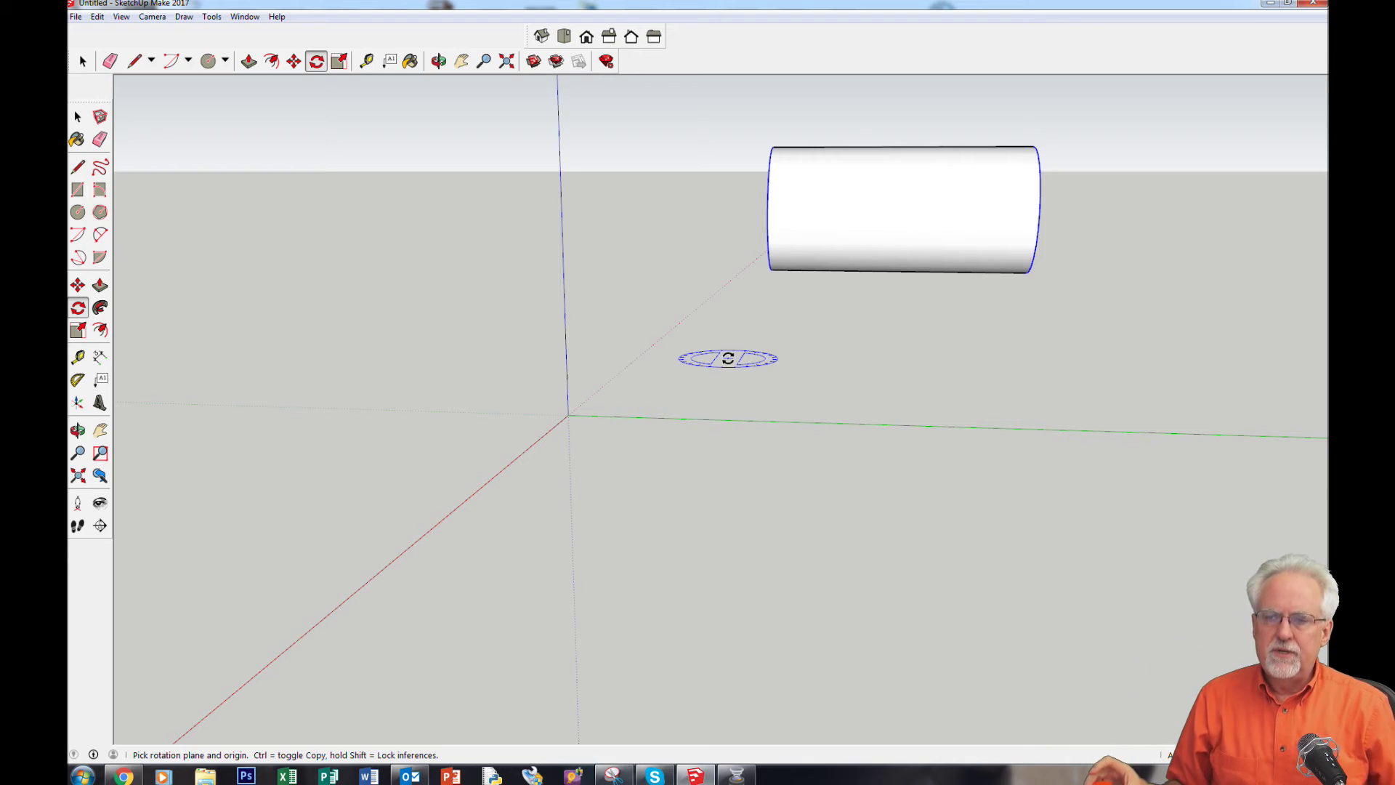
pyautogui.click(97, 16)
# - Undo Rotate so the cylinder stands upright, then reselect it and view it closer from lower down
pyautogui.click(116, 33)
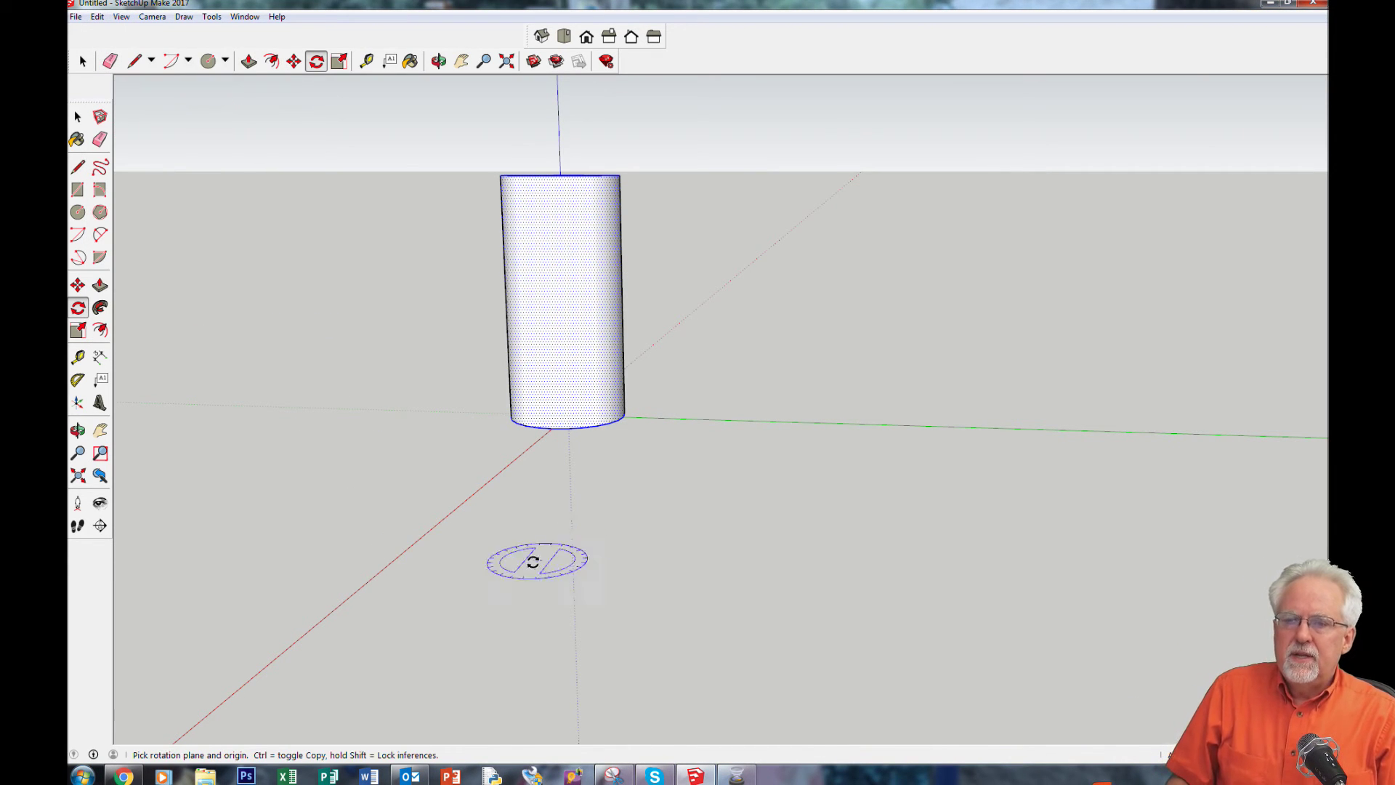
pyautogui.press('space')
pyautogui.moveTo(370, 141); pyautogui.dragTo(748, 519)
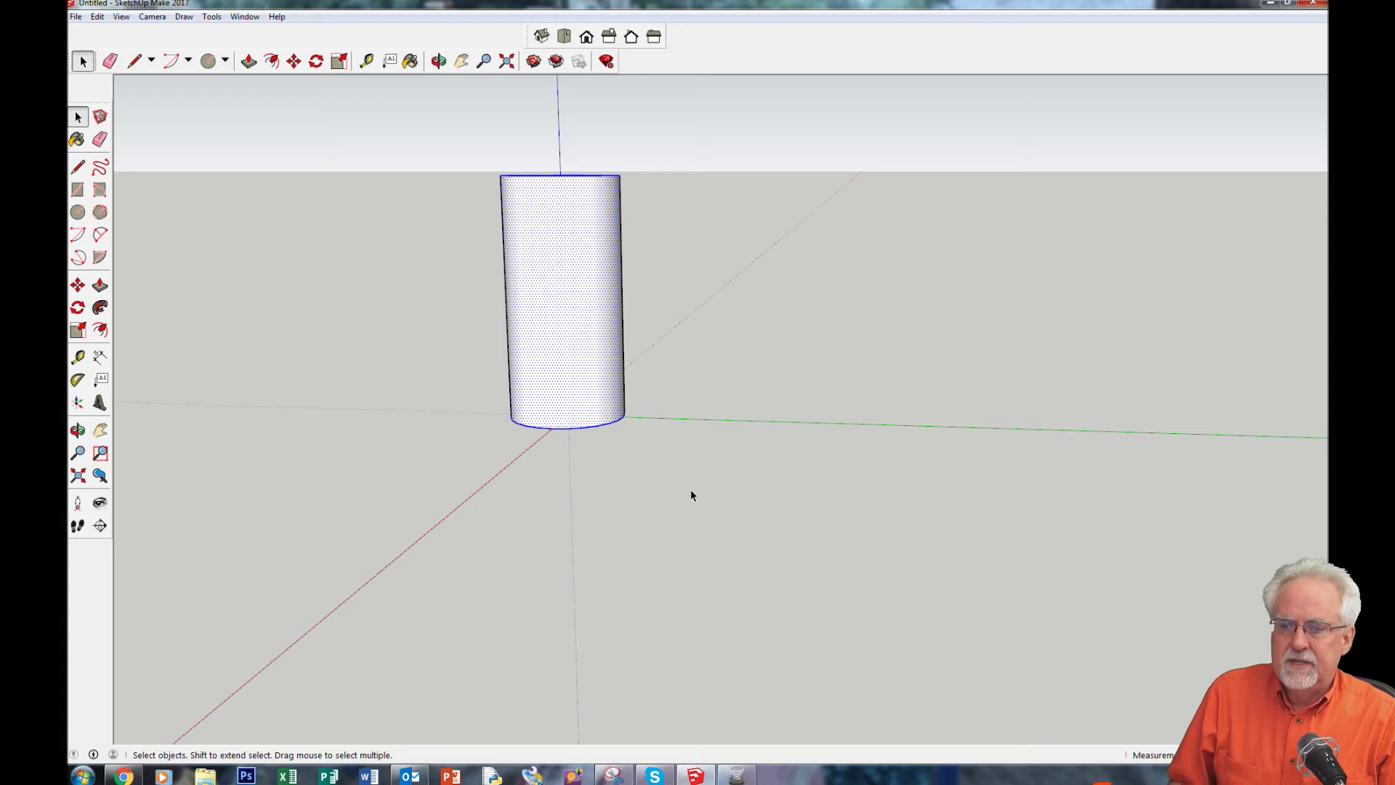
pyautogui.press('o')
pyautogui.moveTo(516, 515); pyautogui.dragTo(623, 346)
pyautogui.press('space')
pyautogui.scroll(3, 547, 401)
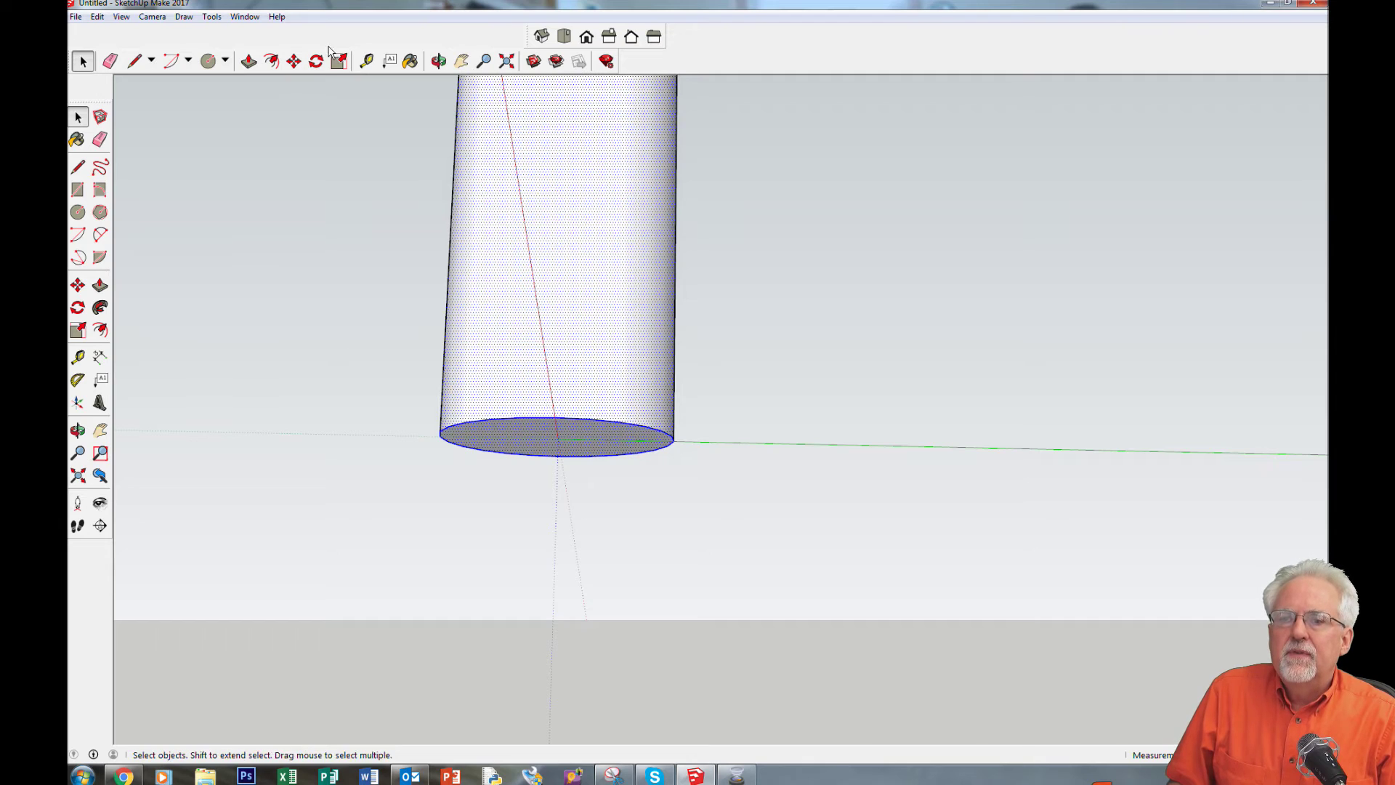
# - Rotate the cylinder about its bottom centre, locked to the red plane, to lie along the green axis
pyautogui.click(316, 61)
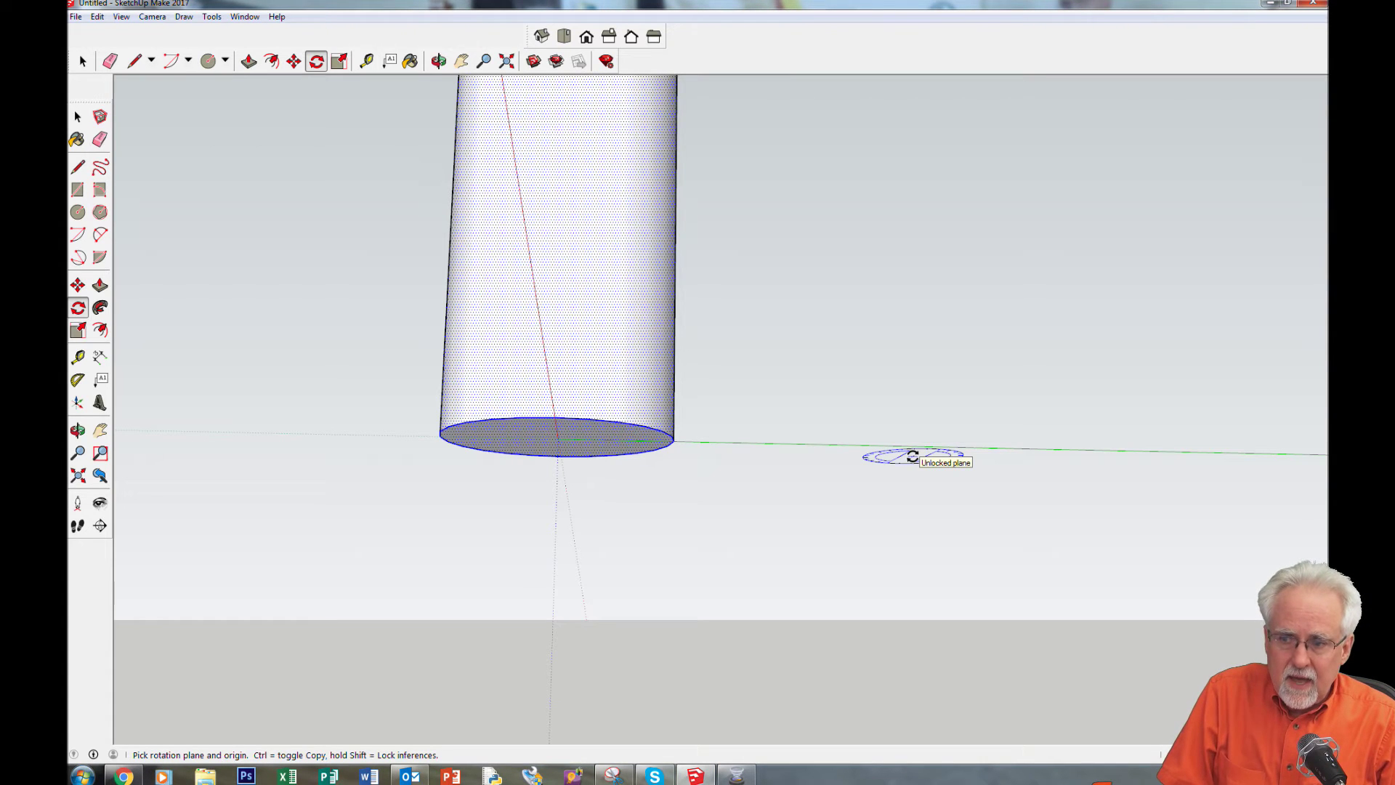
pyautogui.press('Right')
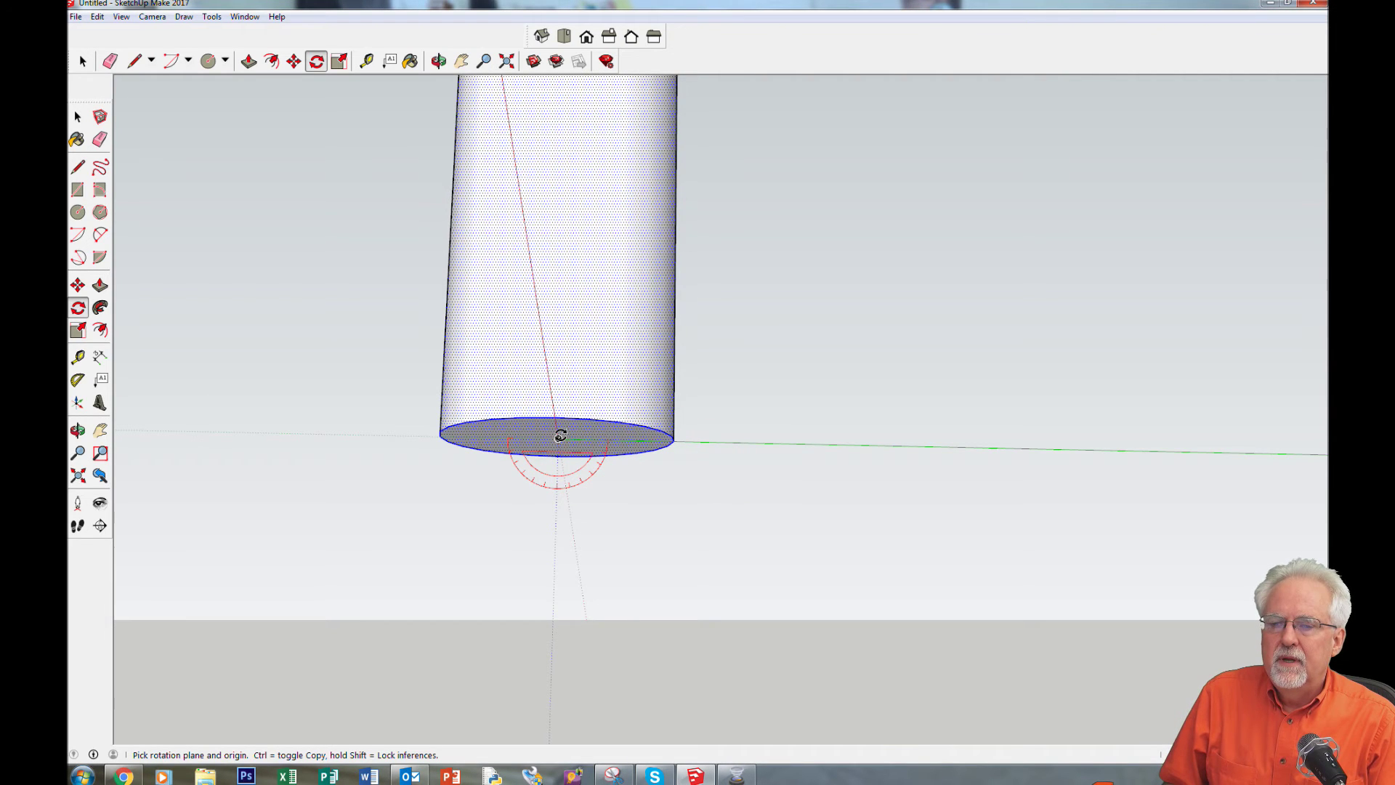
pyautogui.click(559, 438)
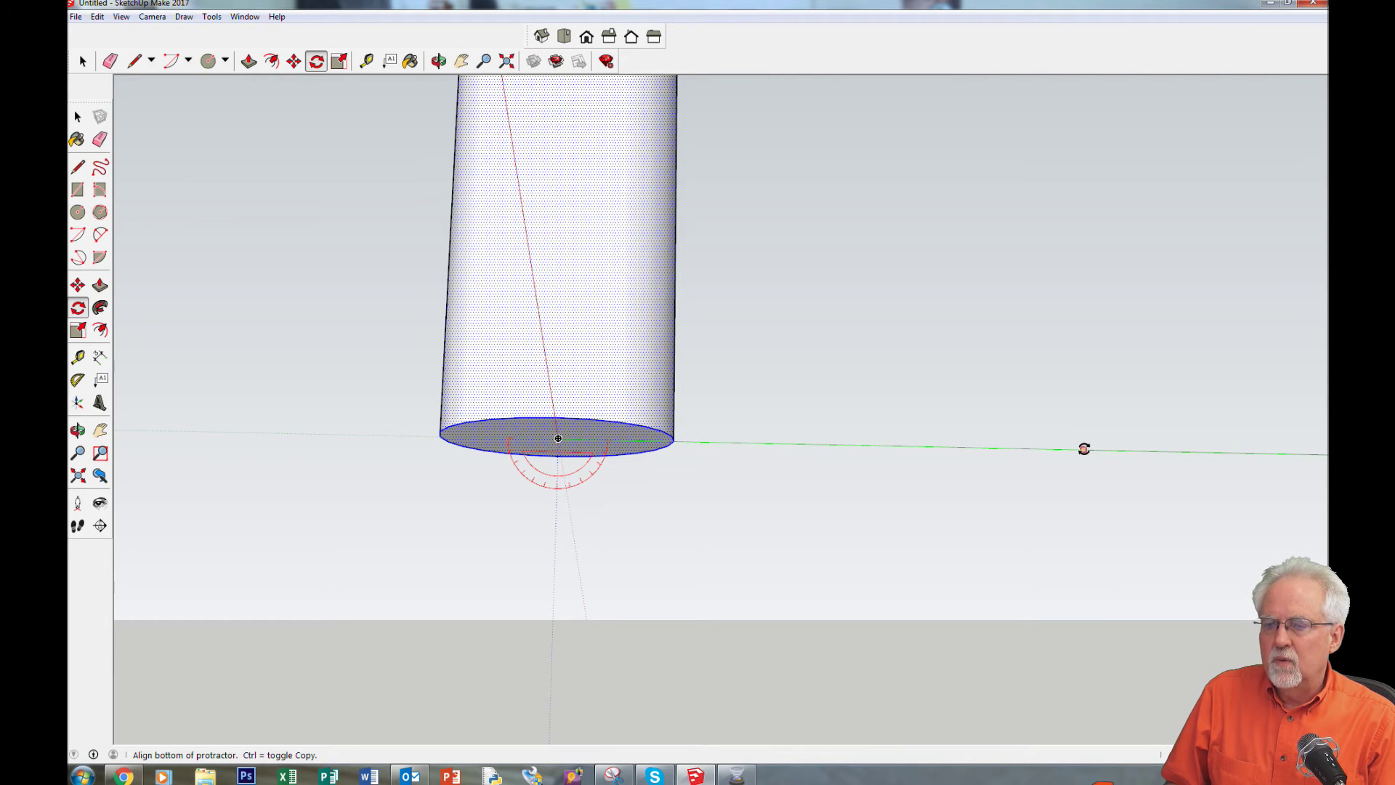
pyautogui.click(1084, 449)
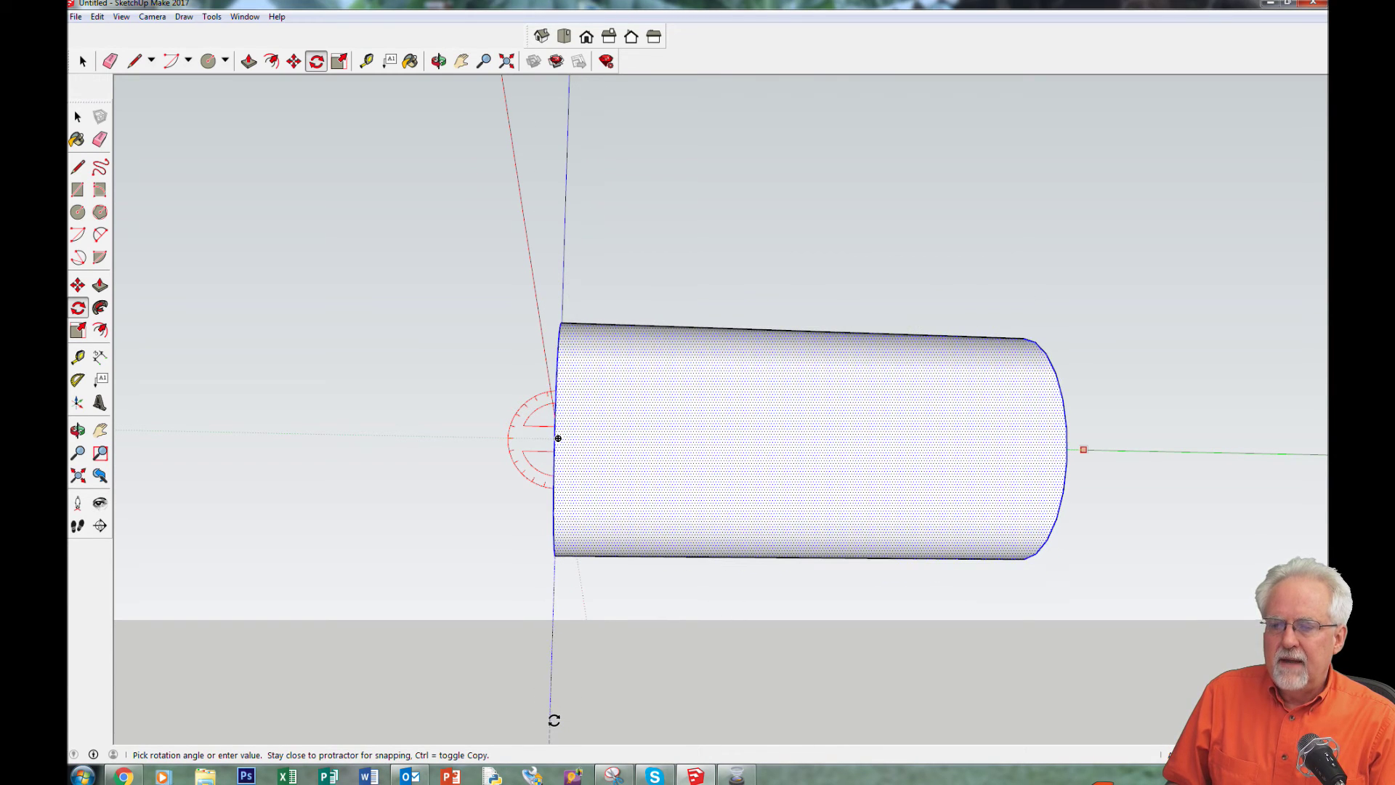
pyautogui.click(554, 719)
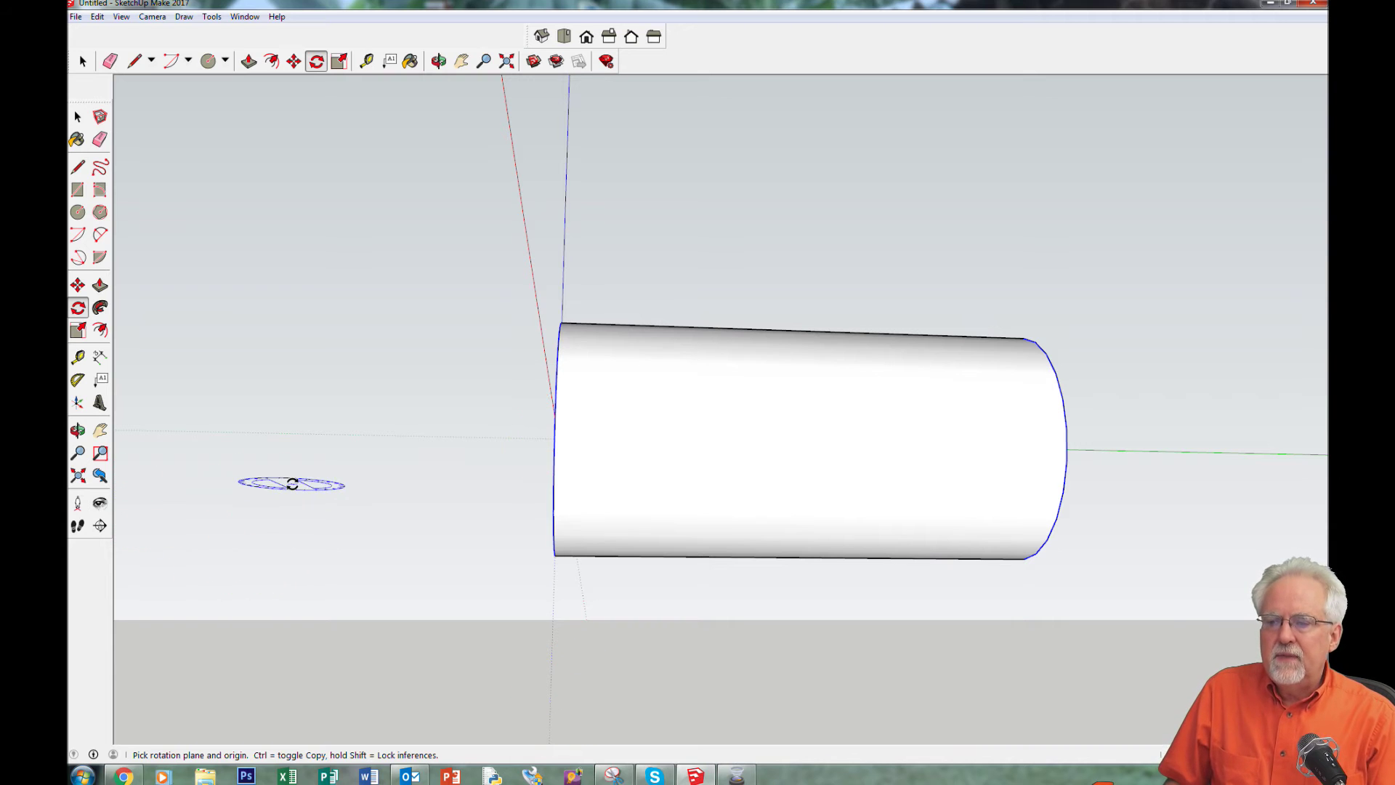
pyautogui.moveTo(289, 483); pyautogui.dragTo(473, 503, button='middle')
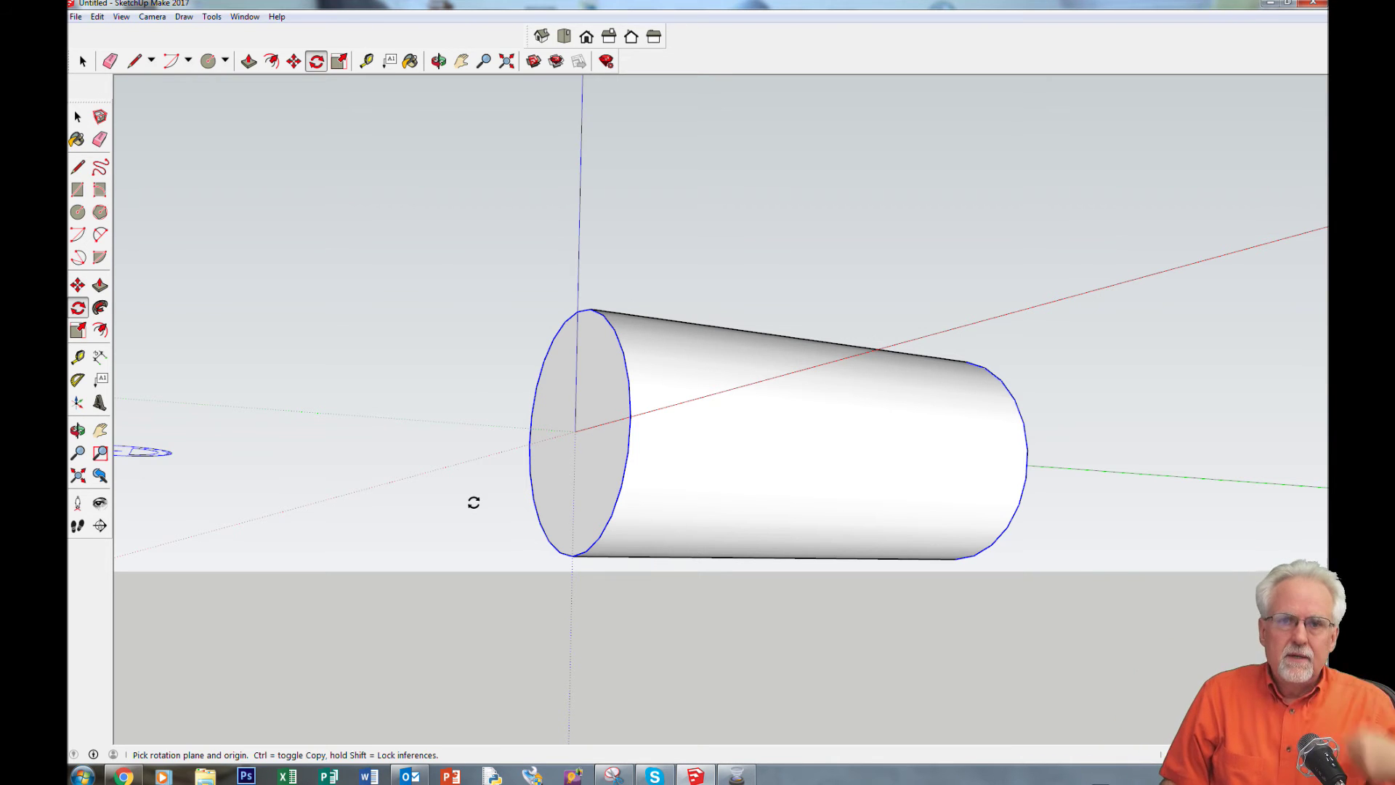
pyautogui.click(97, 16)
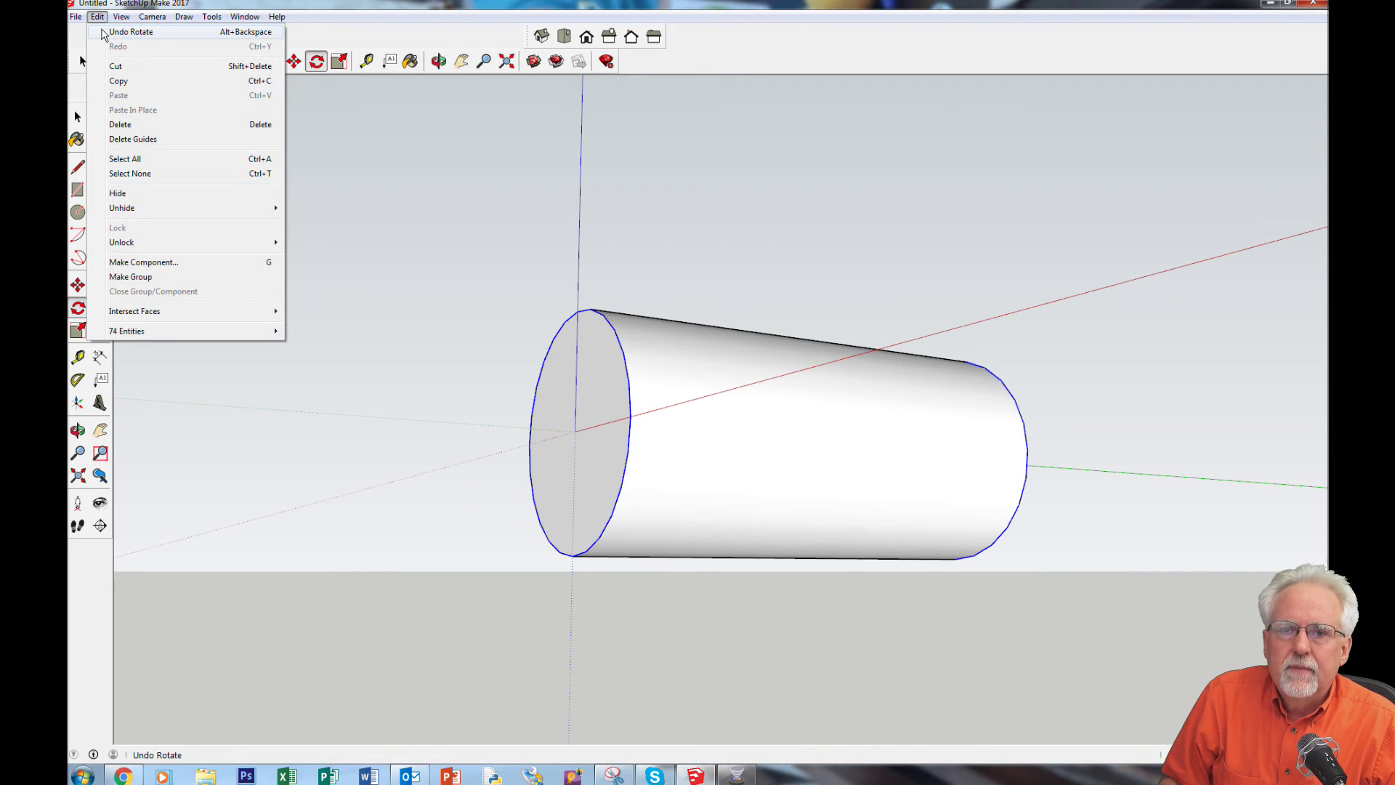
# - Undo the rotation so the cylinder stands upright, viewed from above
pyautogui.click(102, 32)
pyautogui.scroll(-2, 813, 311)
pyautogui.press('o')
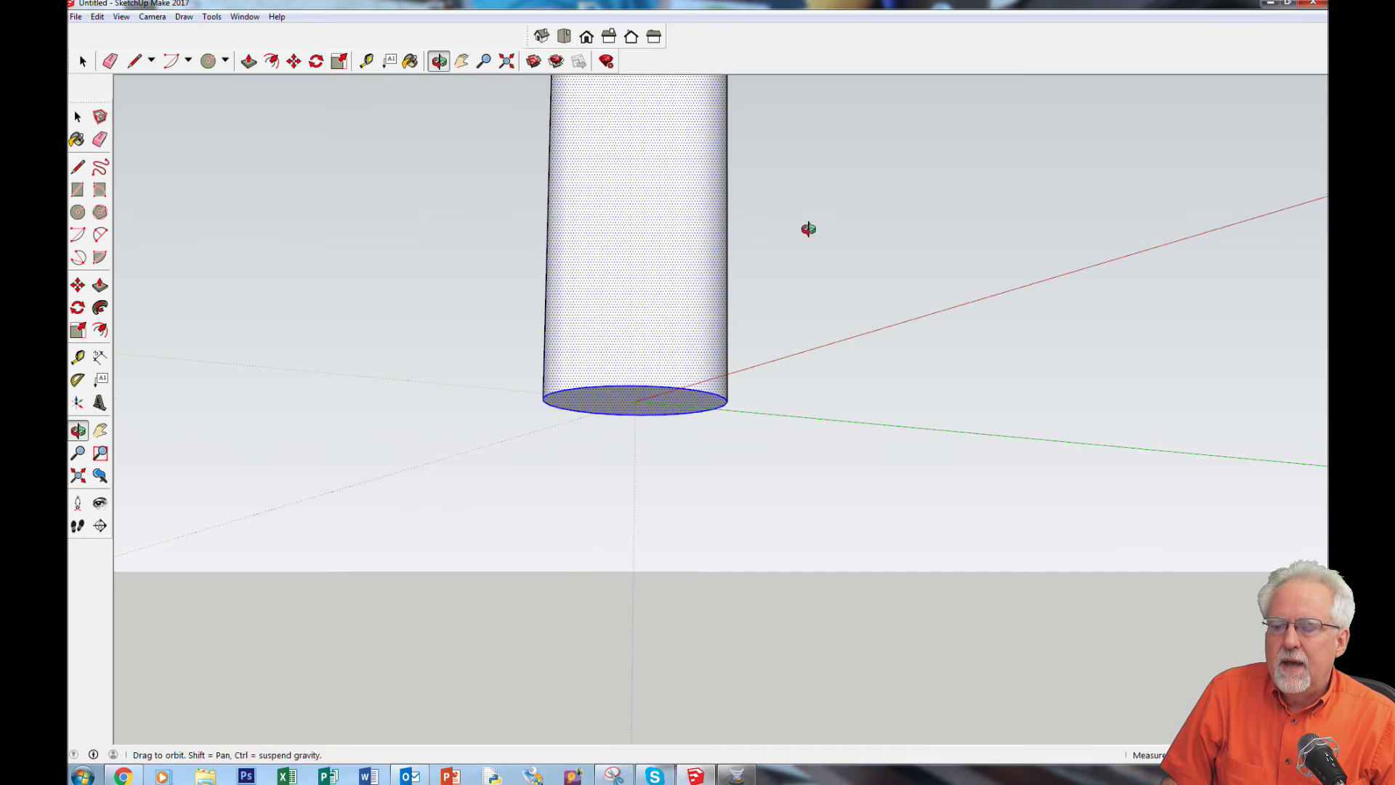
pyautogui.moveTo(808, 229); pyautogui.dragTo(785, 617)
# - Rotate the cylinder about its top-face centre, locked upright, so it lies horizontal above the origin
pyautogui.press('q')
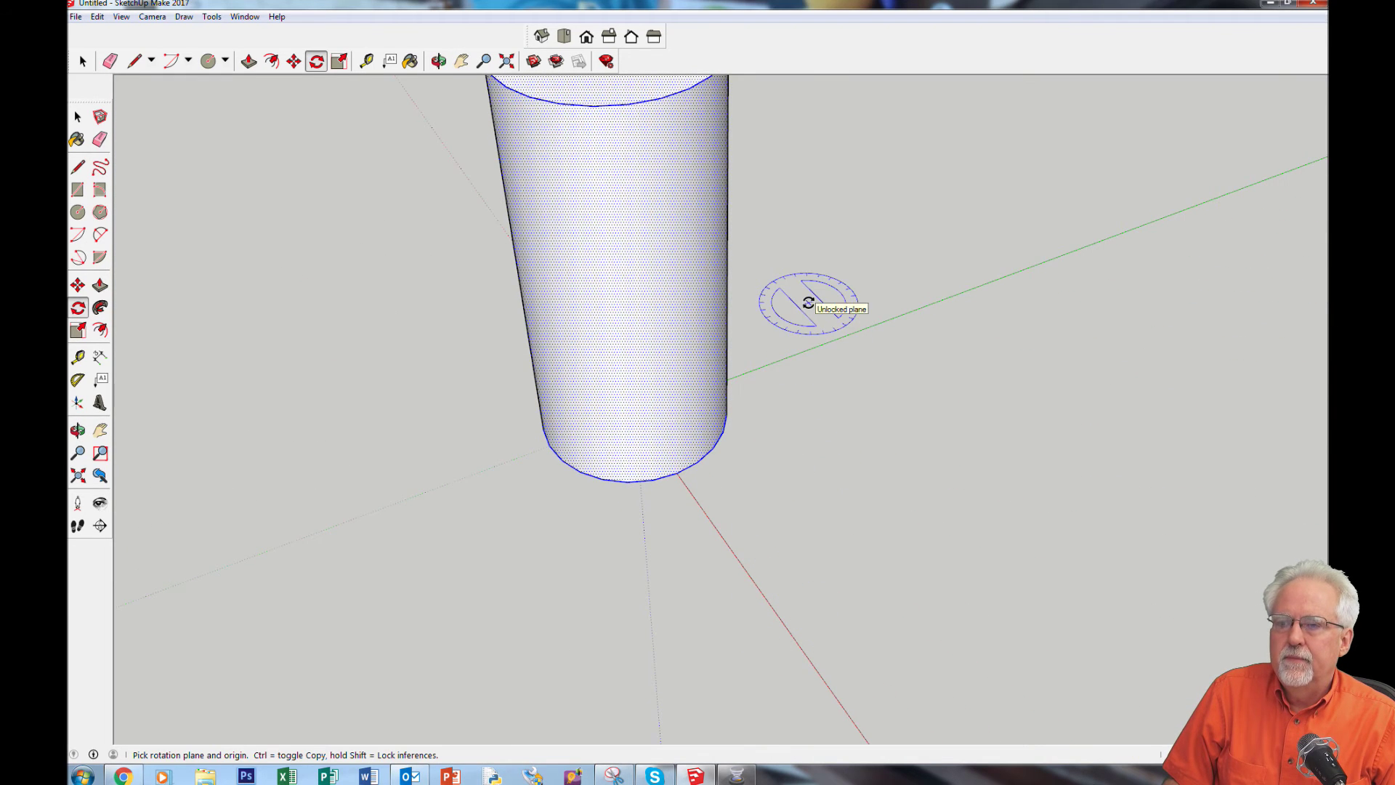
pyautogui.scroll(-3, 808, 303)
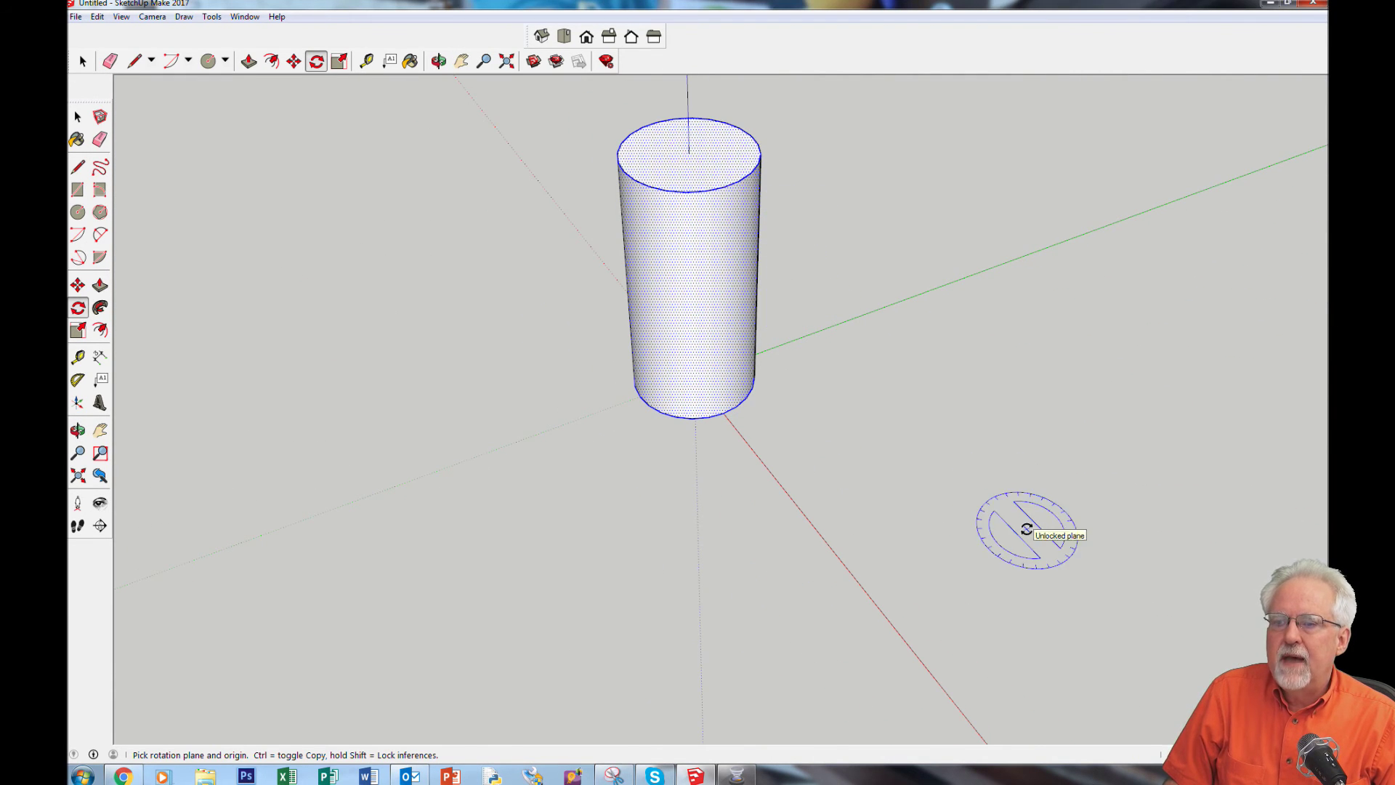
pyautogui.moveTo(1026, 529); pyautogui.dragTo(813, 480, button='middle')
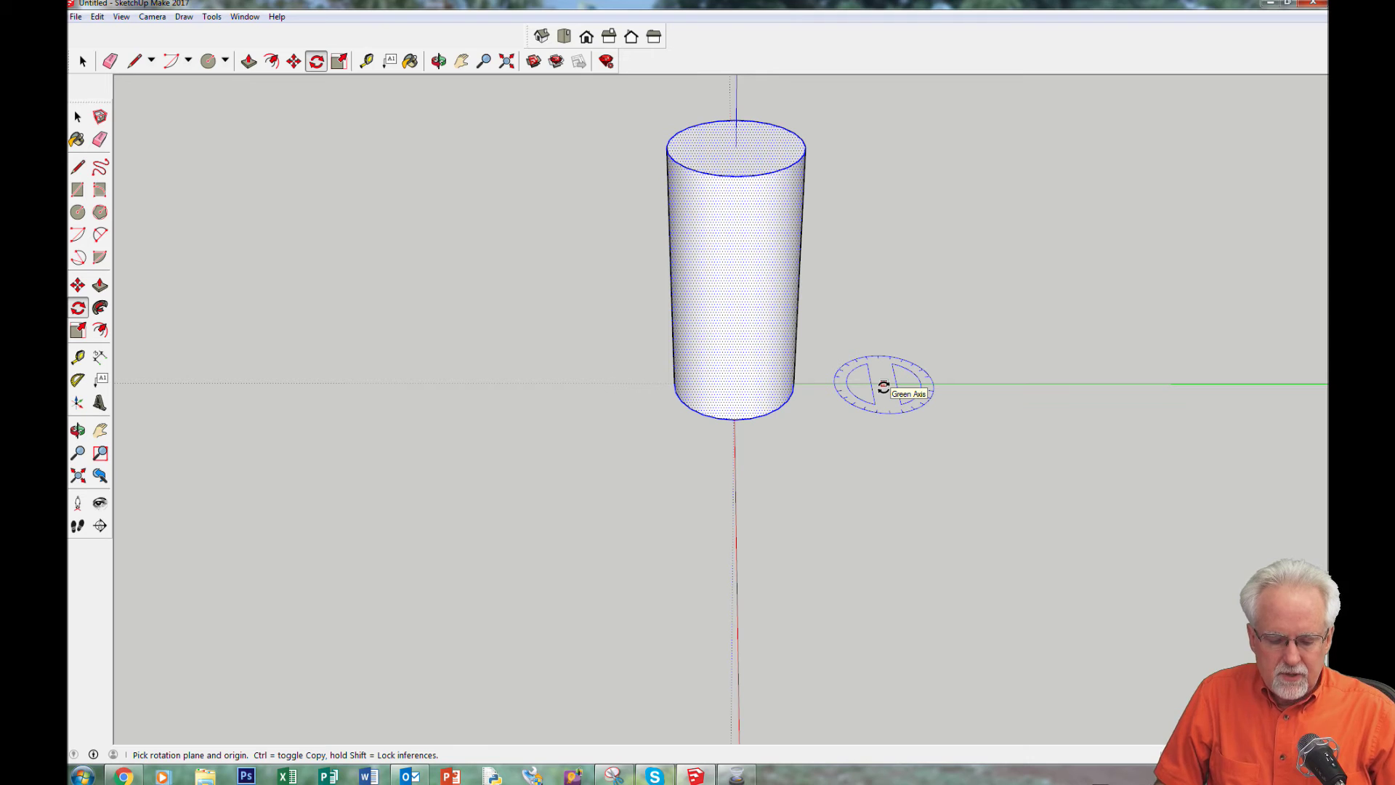
pyautogui.press('Right')
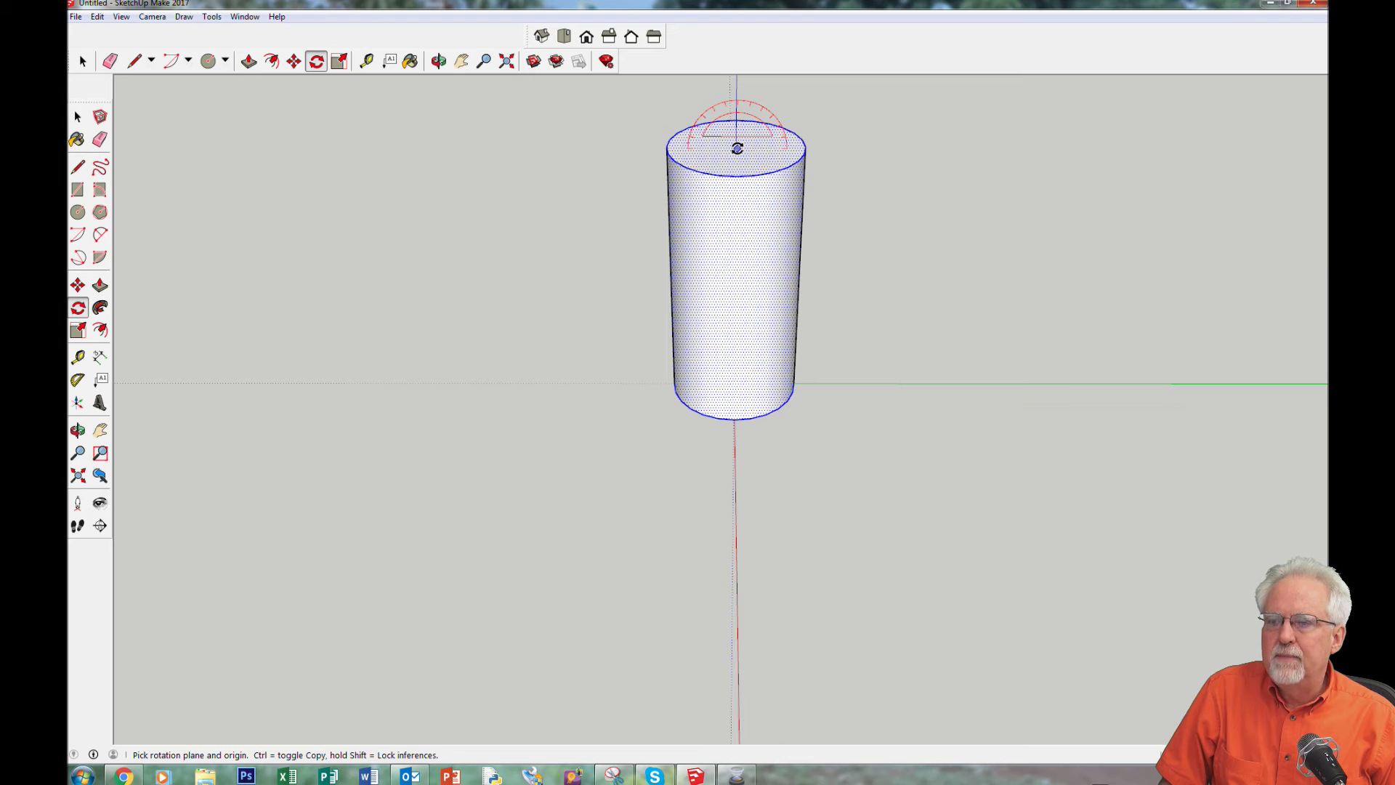
pyautogui.click(737, 149)
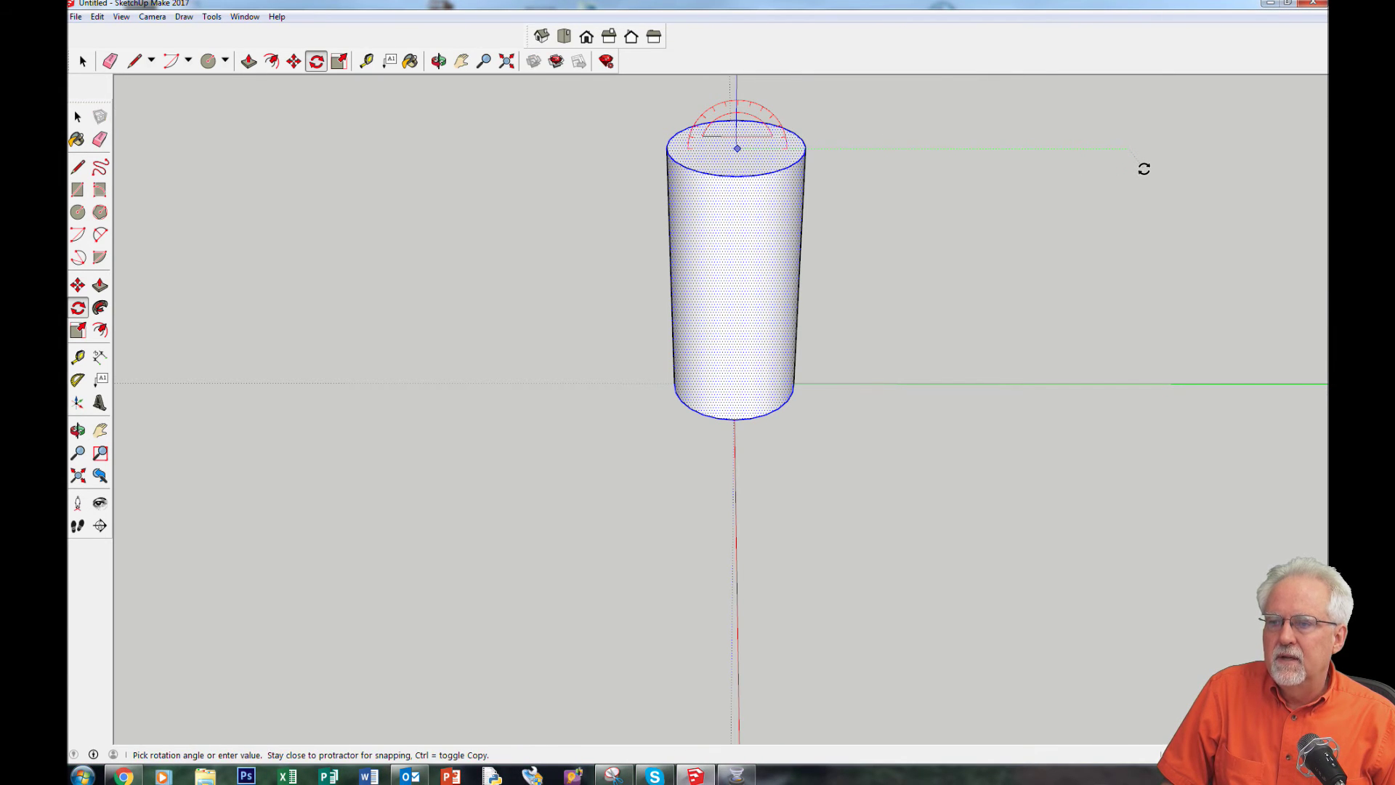
pyautogui.click(1144, 169)
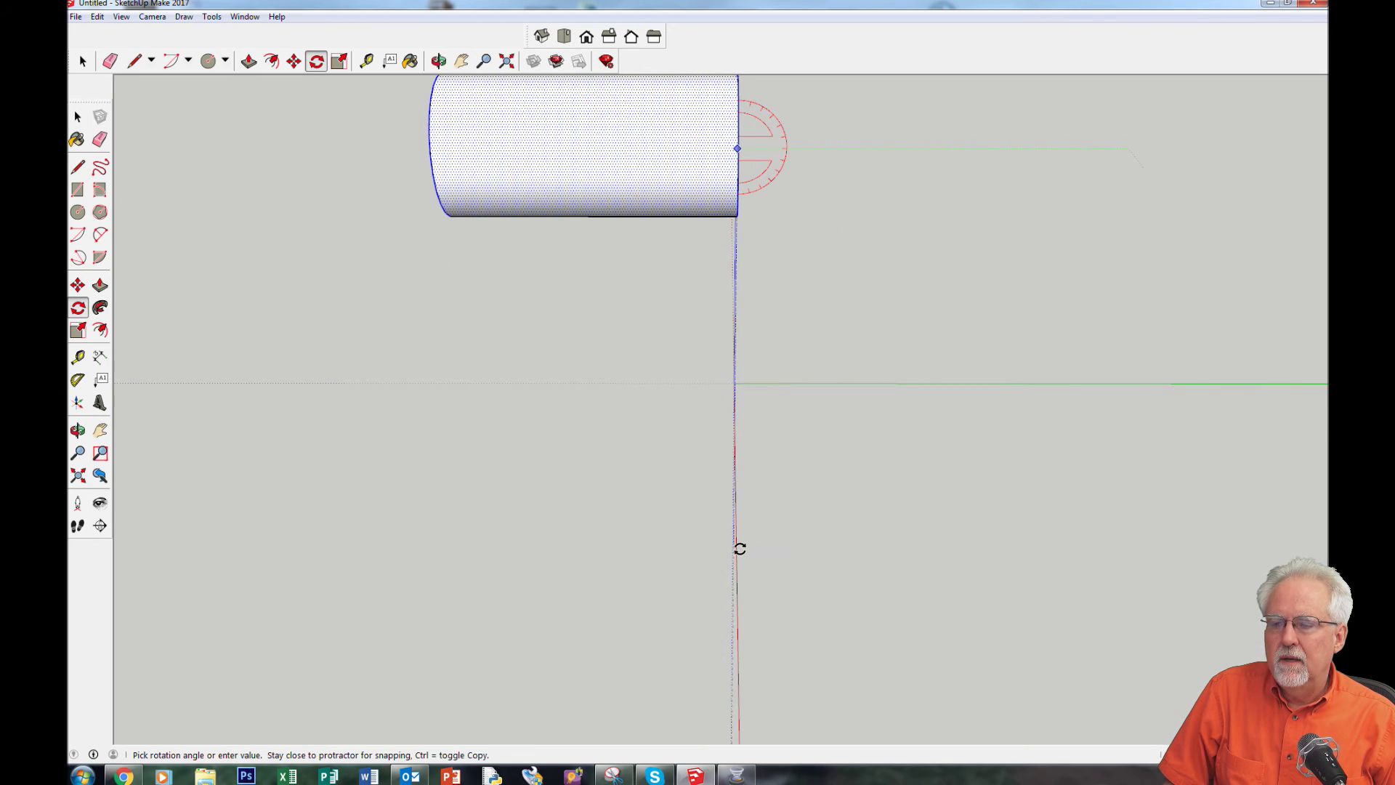
pyautogui.click(740, 548)
pyautogui.moveTo(996, 115); pyautogui.dragTo(932, 219, button='middle')
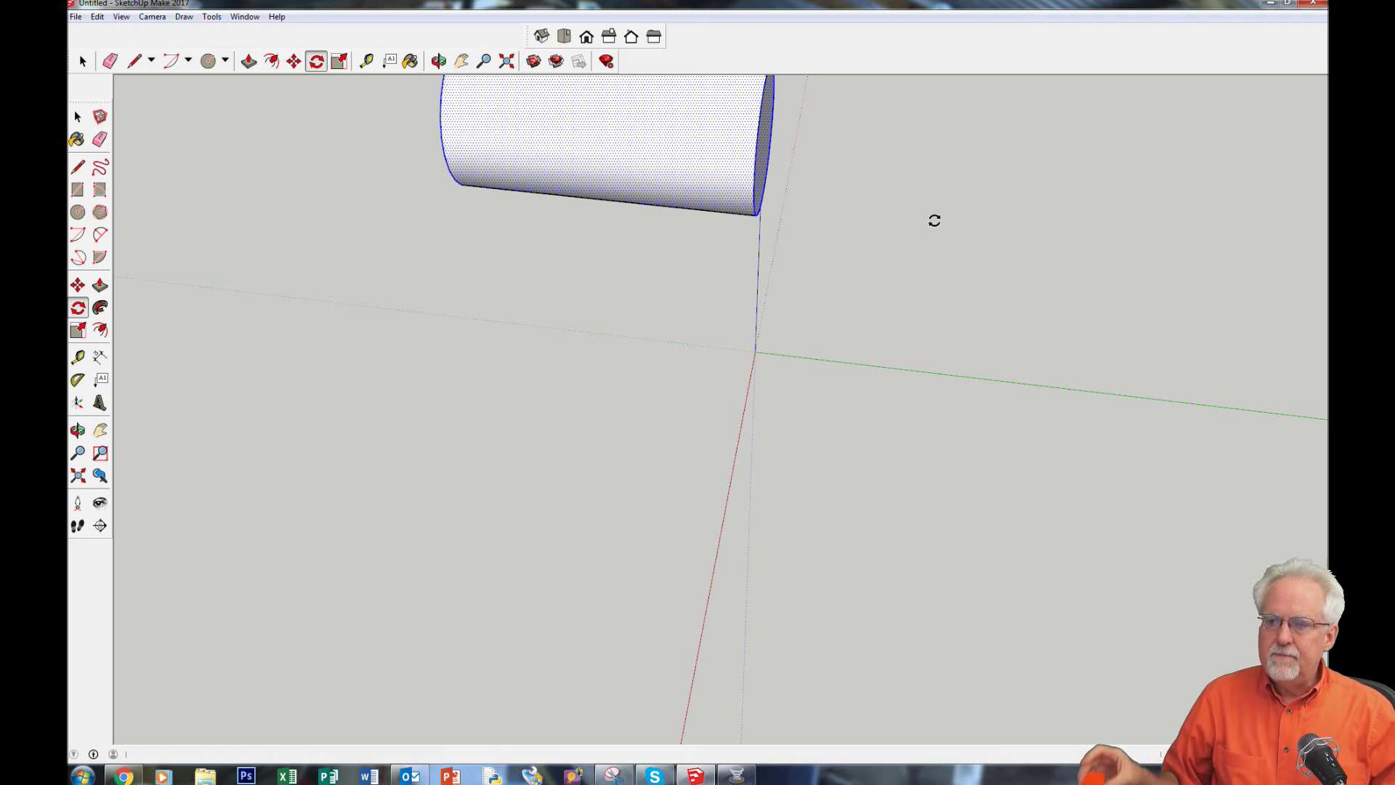
# - Undo Rotate so the cylinder stands upright at the origin again
pyautogui.click(97, 16)
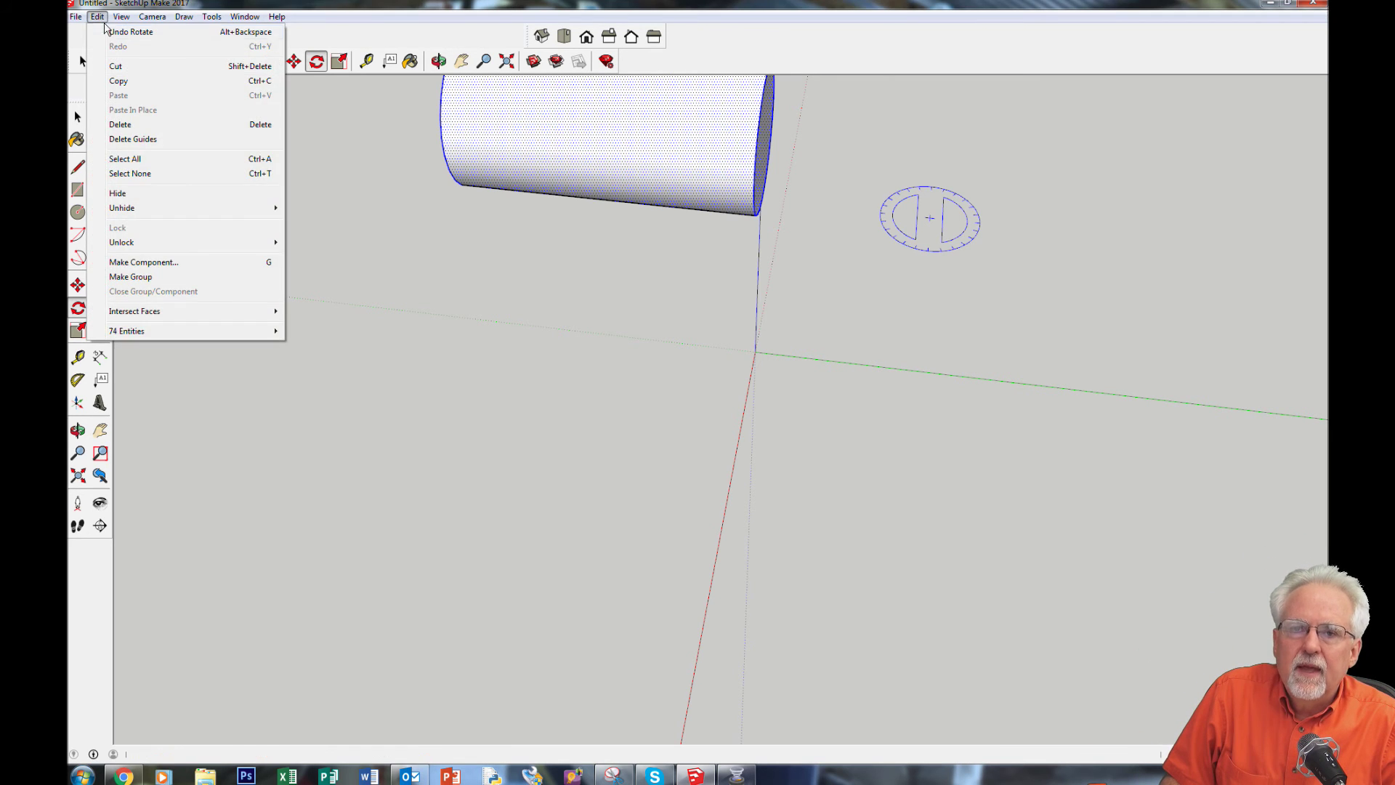
pyautogui.click(108, 31)
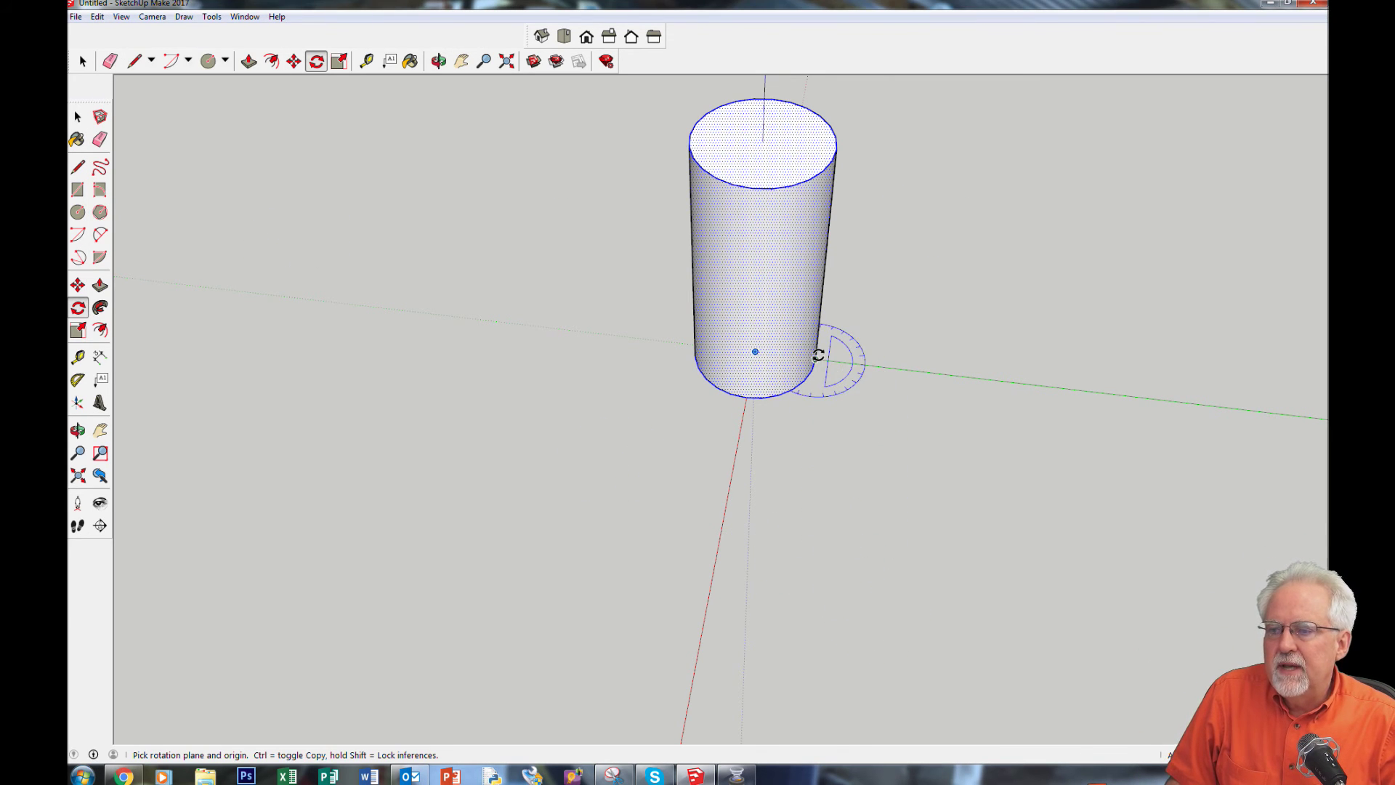
pyautogui.moveTo(878, 549); pyautogui.dragTo(832, 412, button='middle')
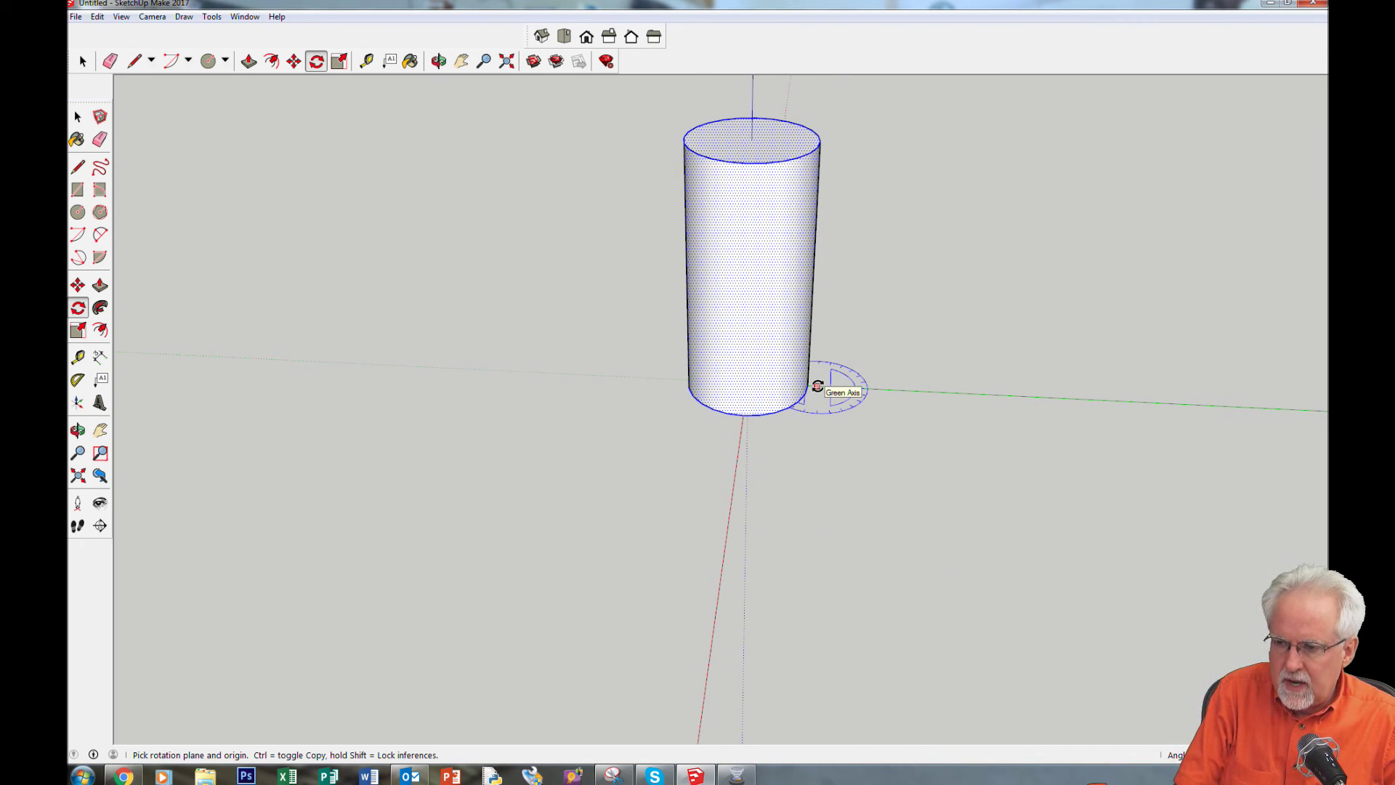
# - Rotate the cylinder about a base-edge point, locked to the red axis, flat along the green axis
pyautogui.press('Right')
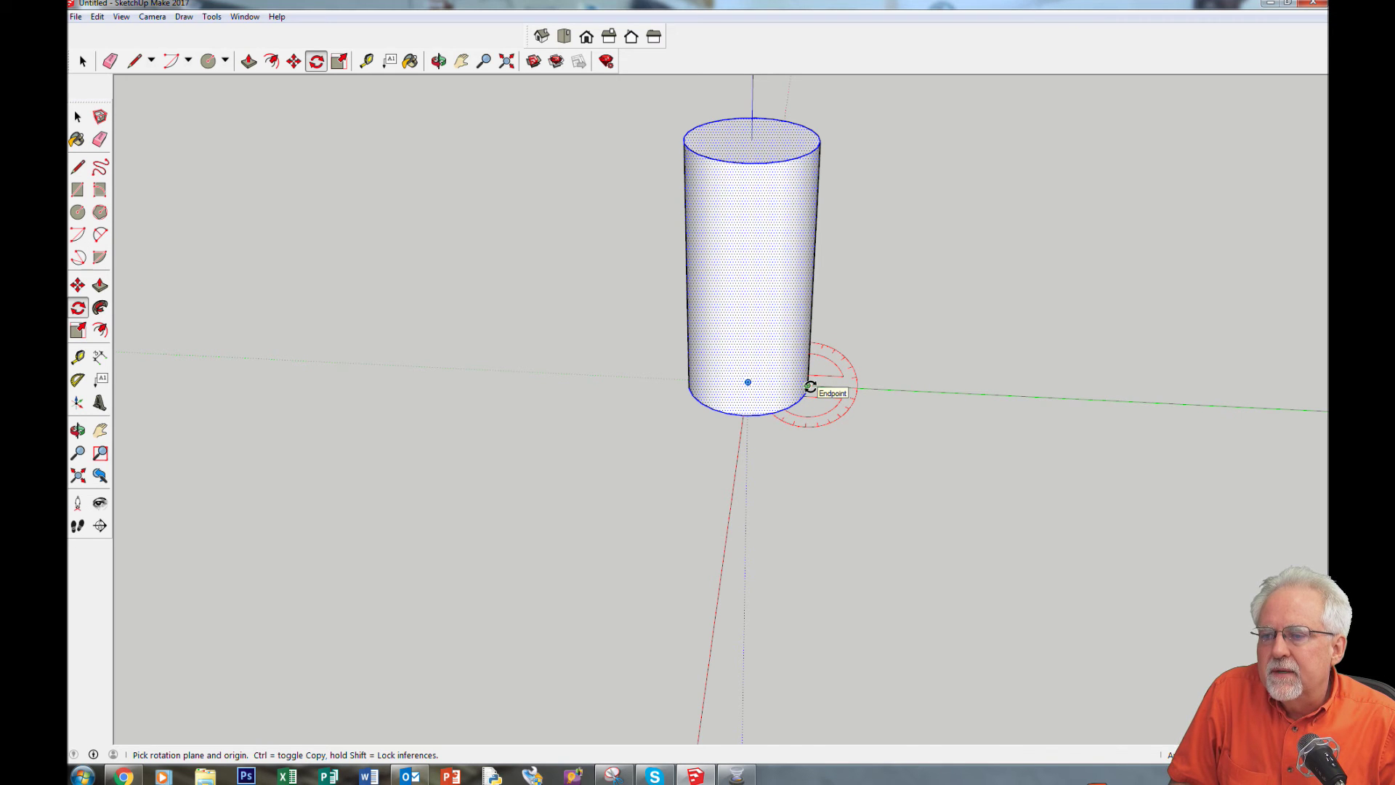
pyautogui.click(810, 386)
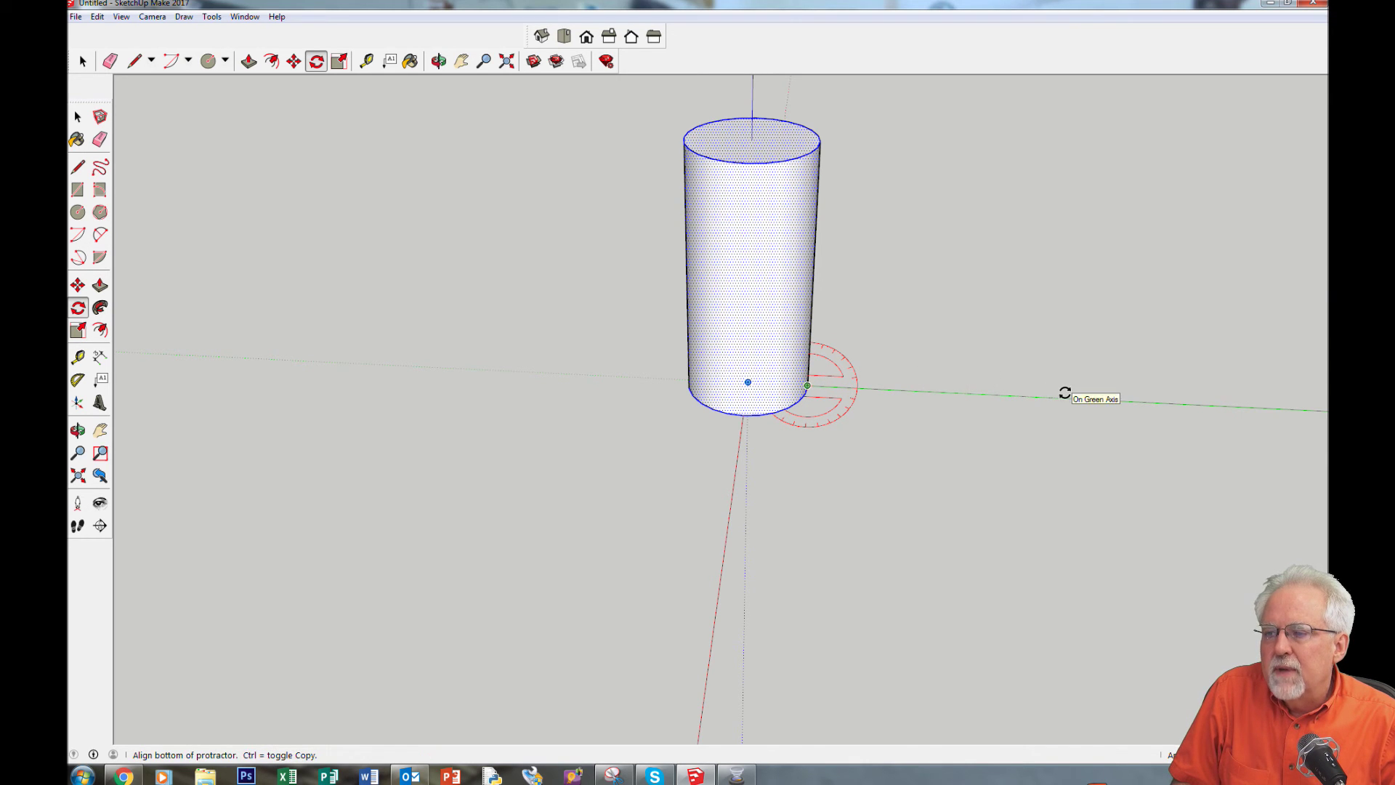
pyautogui.click(1066, 392)
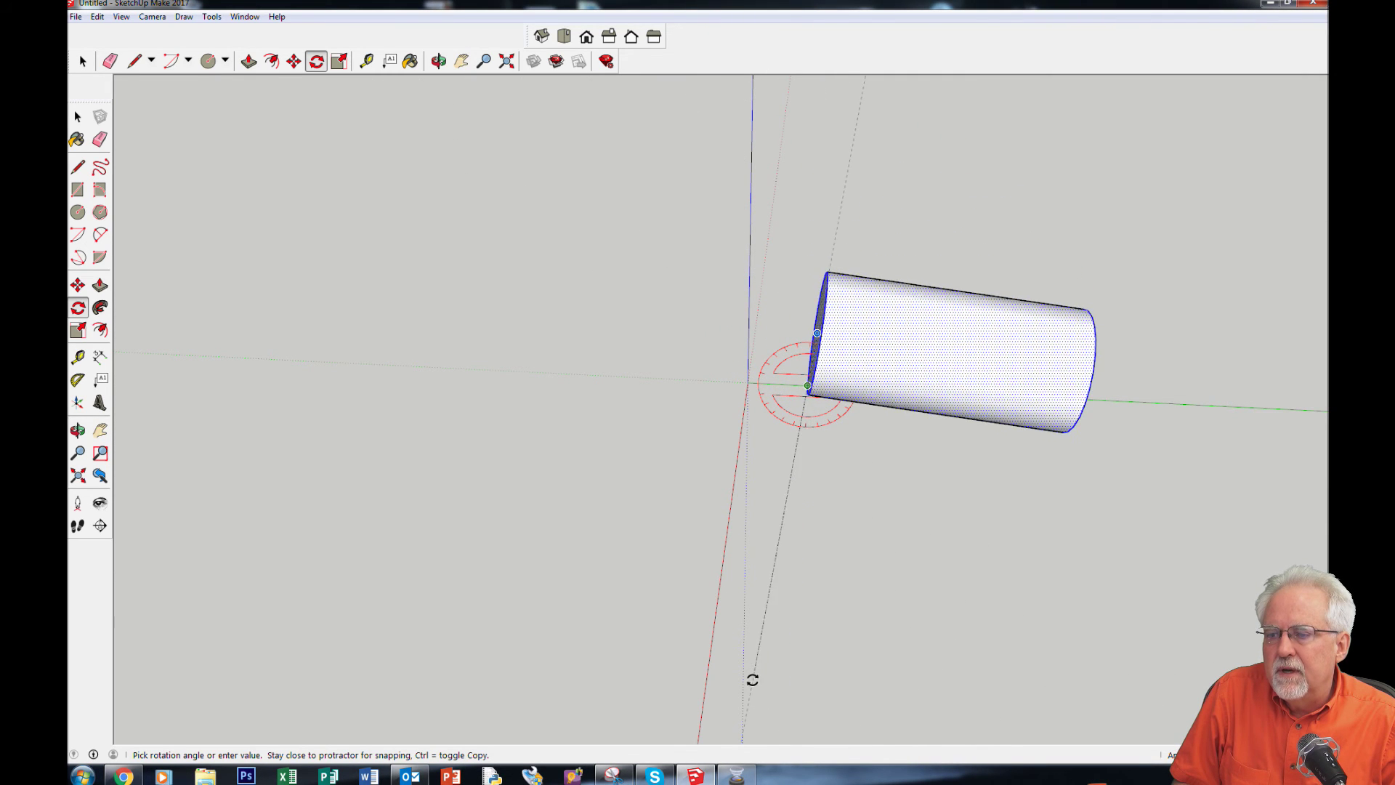
pyautogui.click(825, 668)
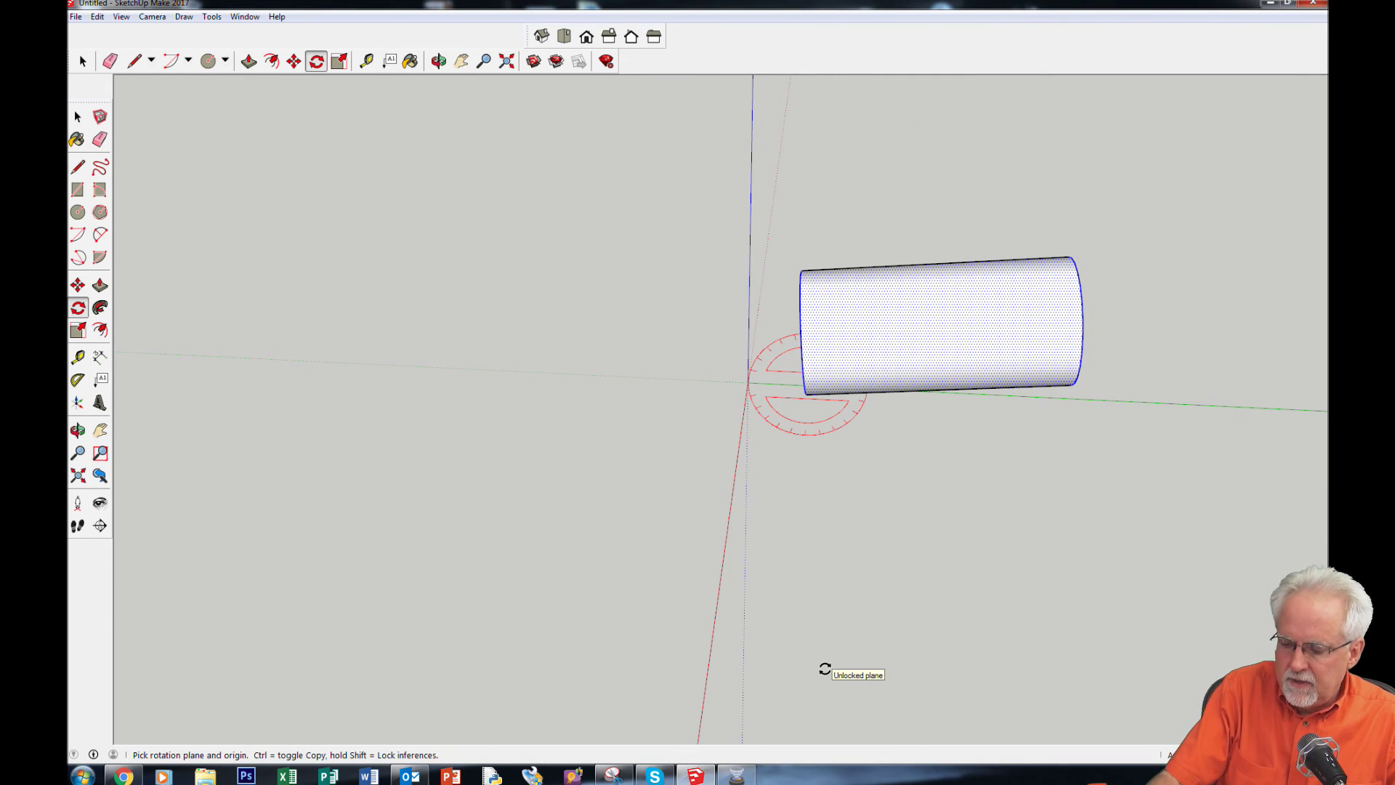
pyautogui.moveTo(825, 669); pyautogui.dragTo(972, 370, button='middle')
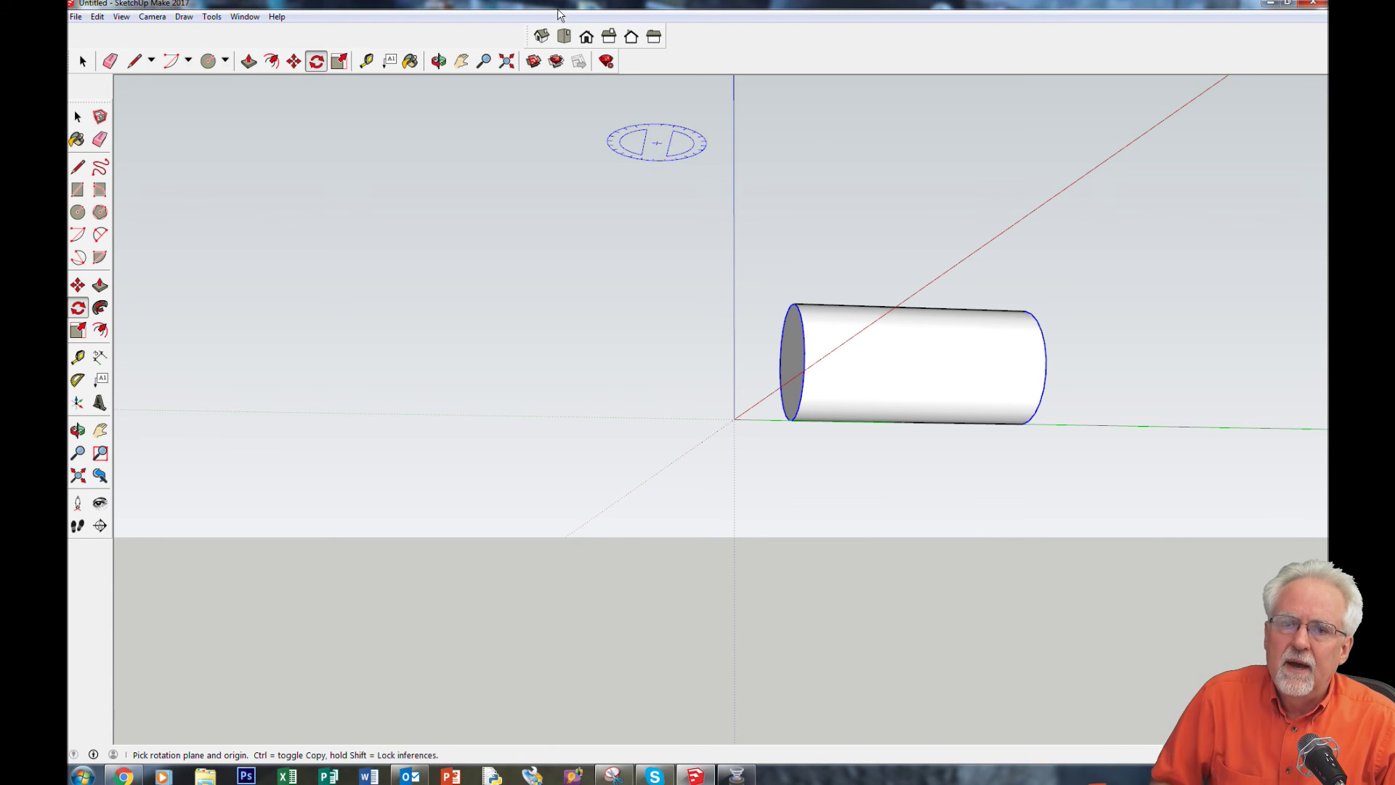
# - Show the Edit menu so the Undo Rotate command is available
pyautogui.click(98, 17)
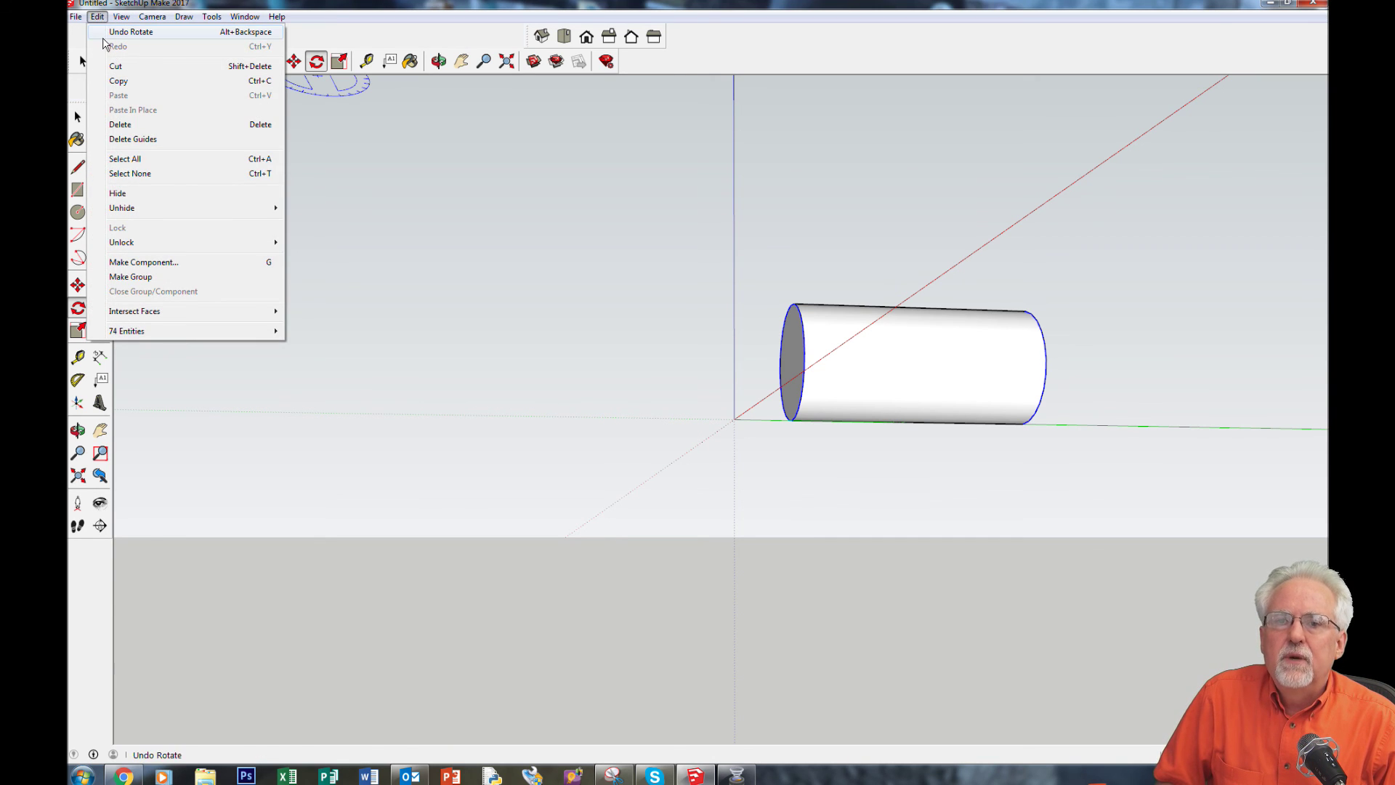
# - Undo the last rotation, then tilt the upright cylinder freely about its base centre
pyautogui.click(120, 32)
pyautogui.moveTo(897, 498); pyautogui.dragTo(816, 442, button='middle')
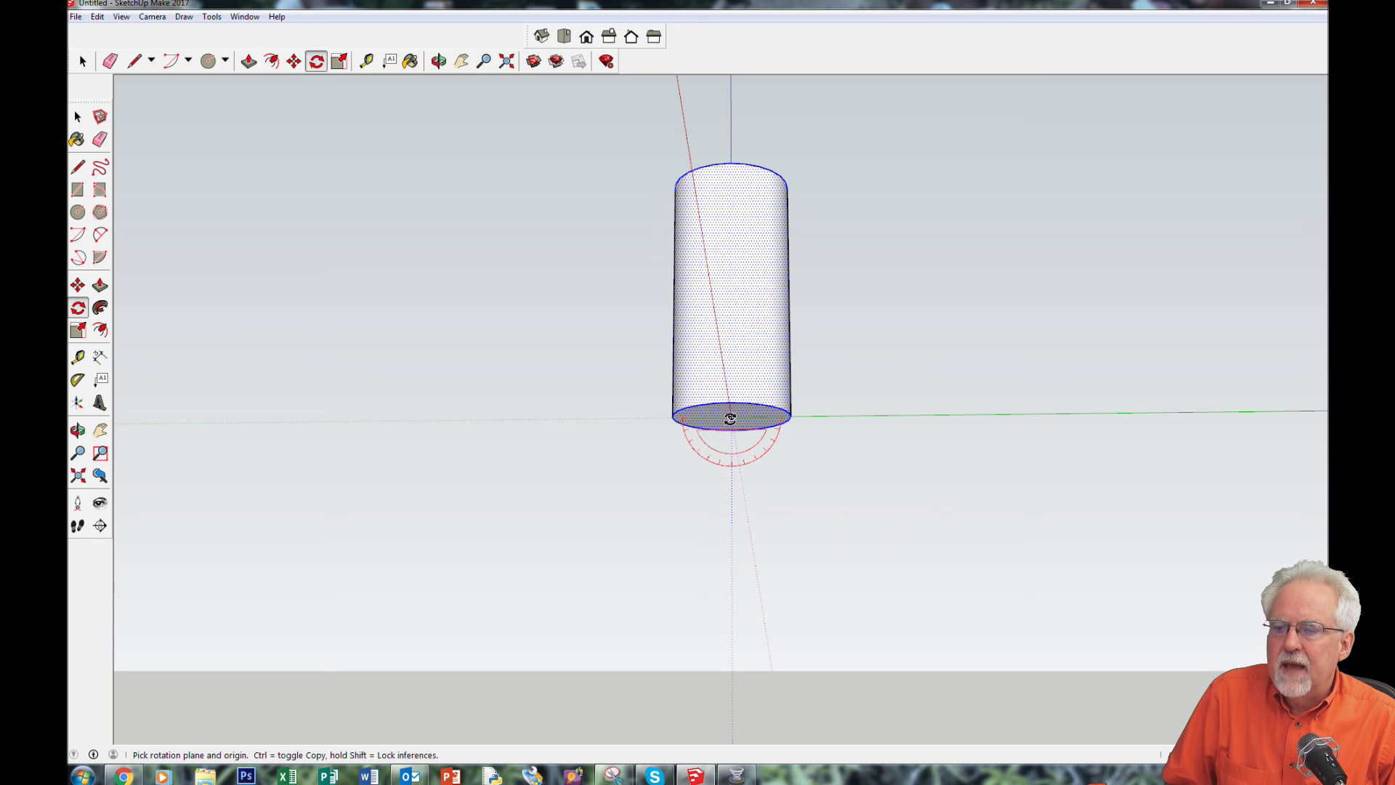
pyautogui.click(730, 418)
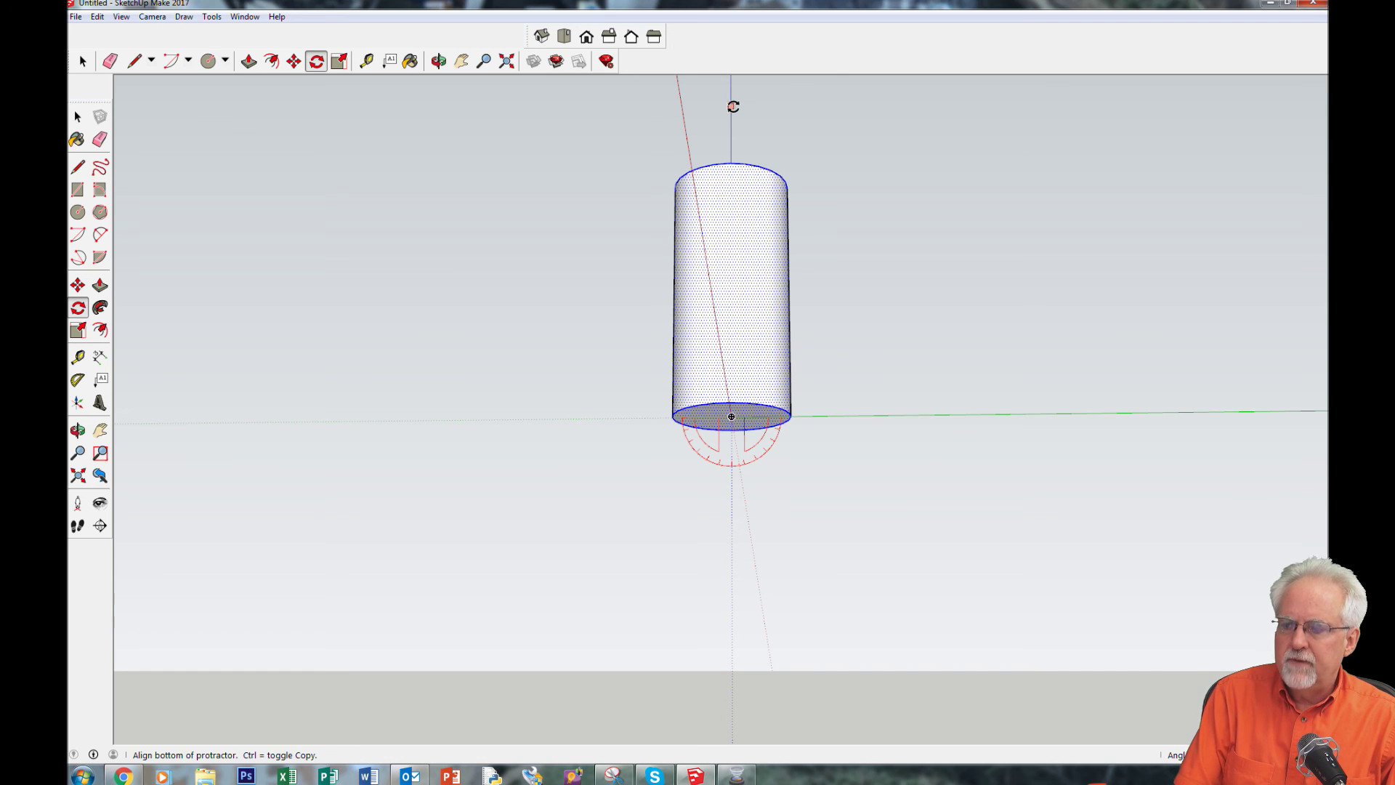
pyautogui.click(733, 107)
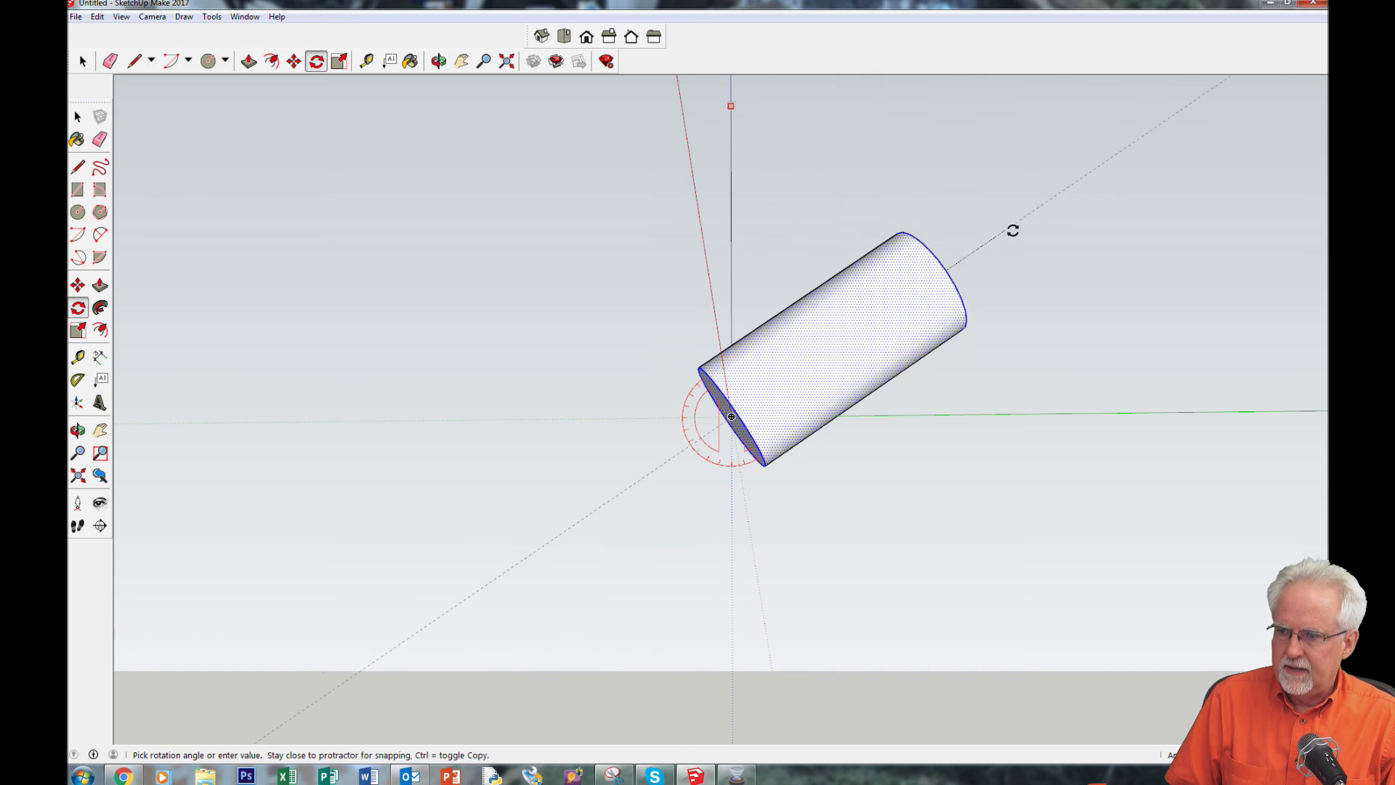
pyautogui.click(1017, 233)
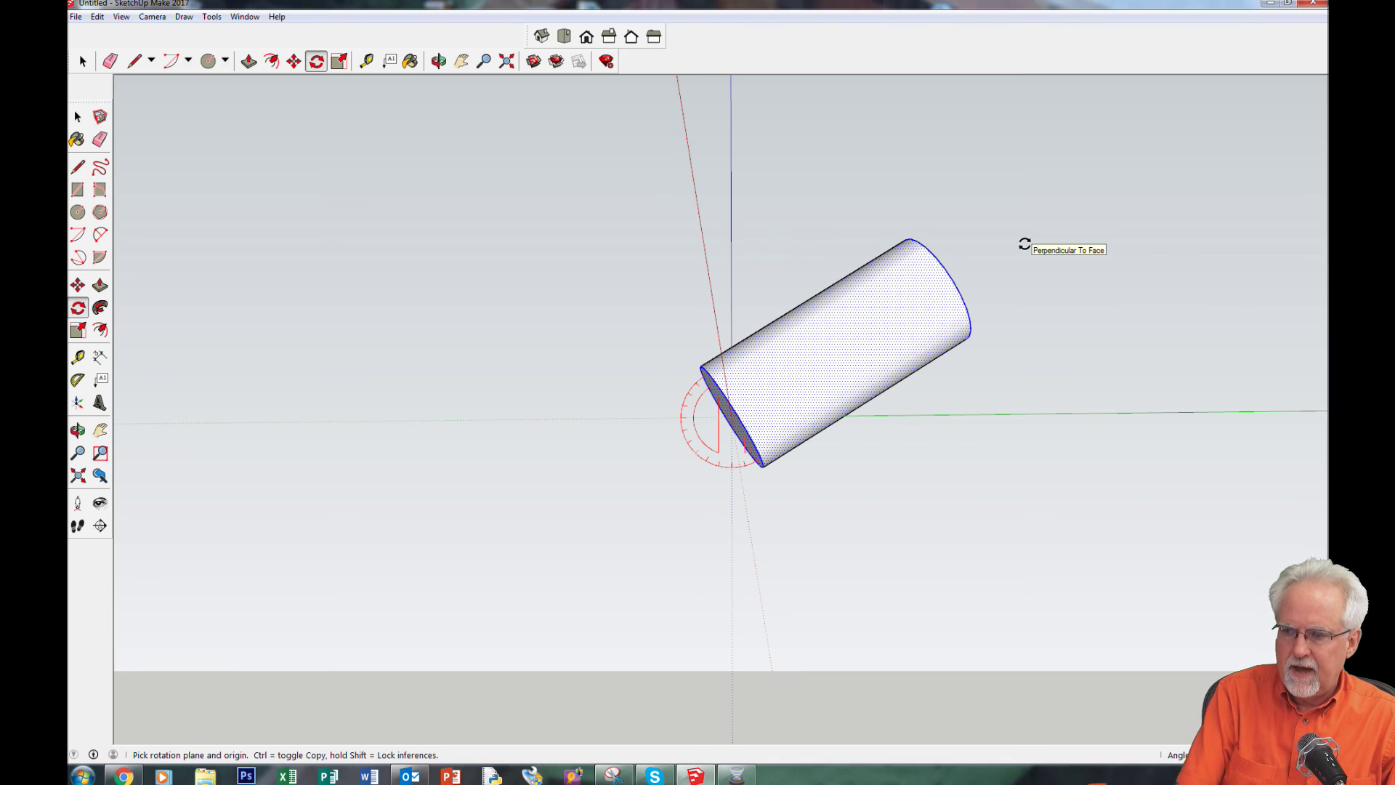
# - Retype the rotation angle as 45, 90, 45, 0 and finally 90 degrees
pyautogui.write('45')
pyautogui.press('Return')
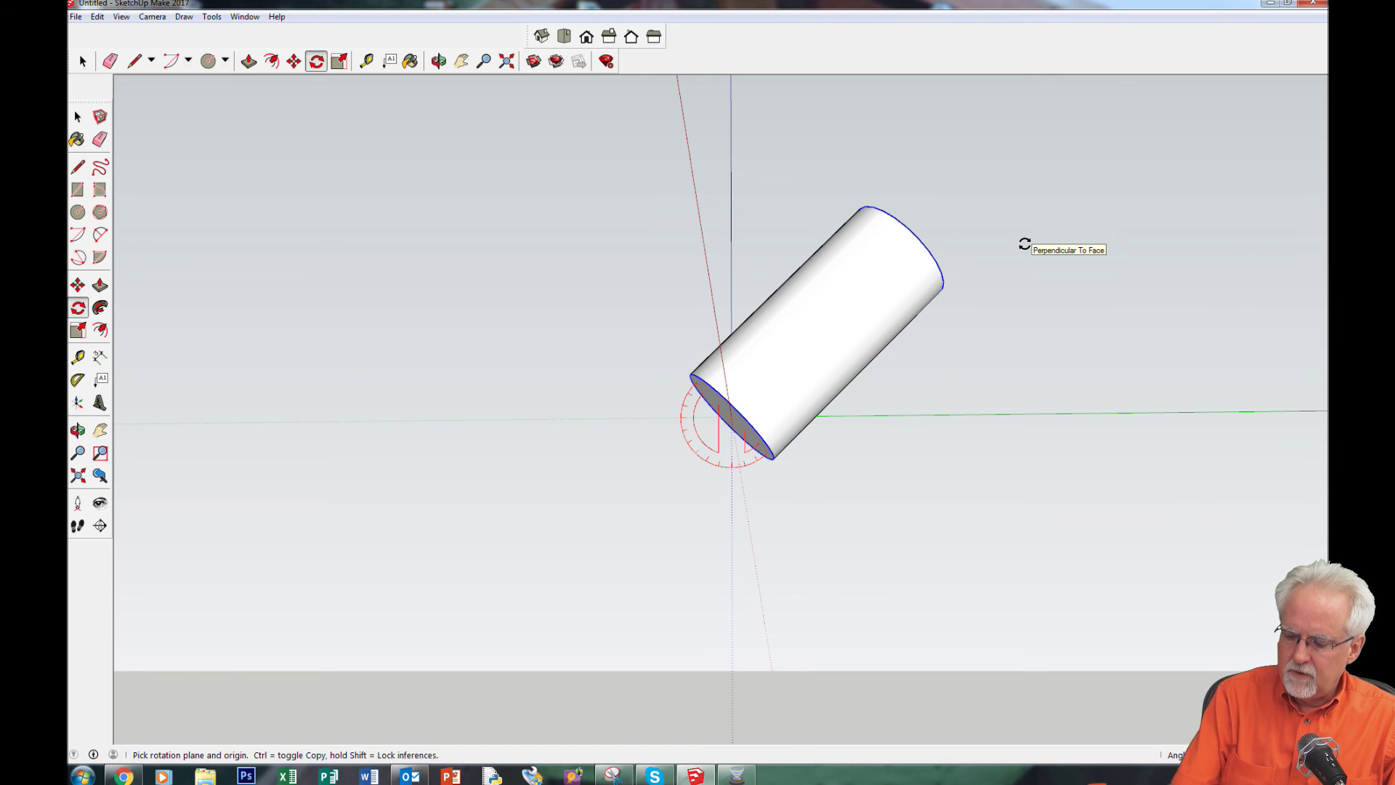
pyautogui.write('90')
pyautogui.press('Return')
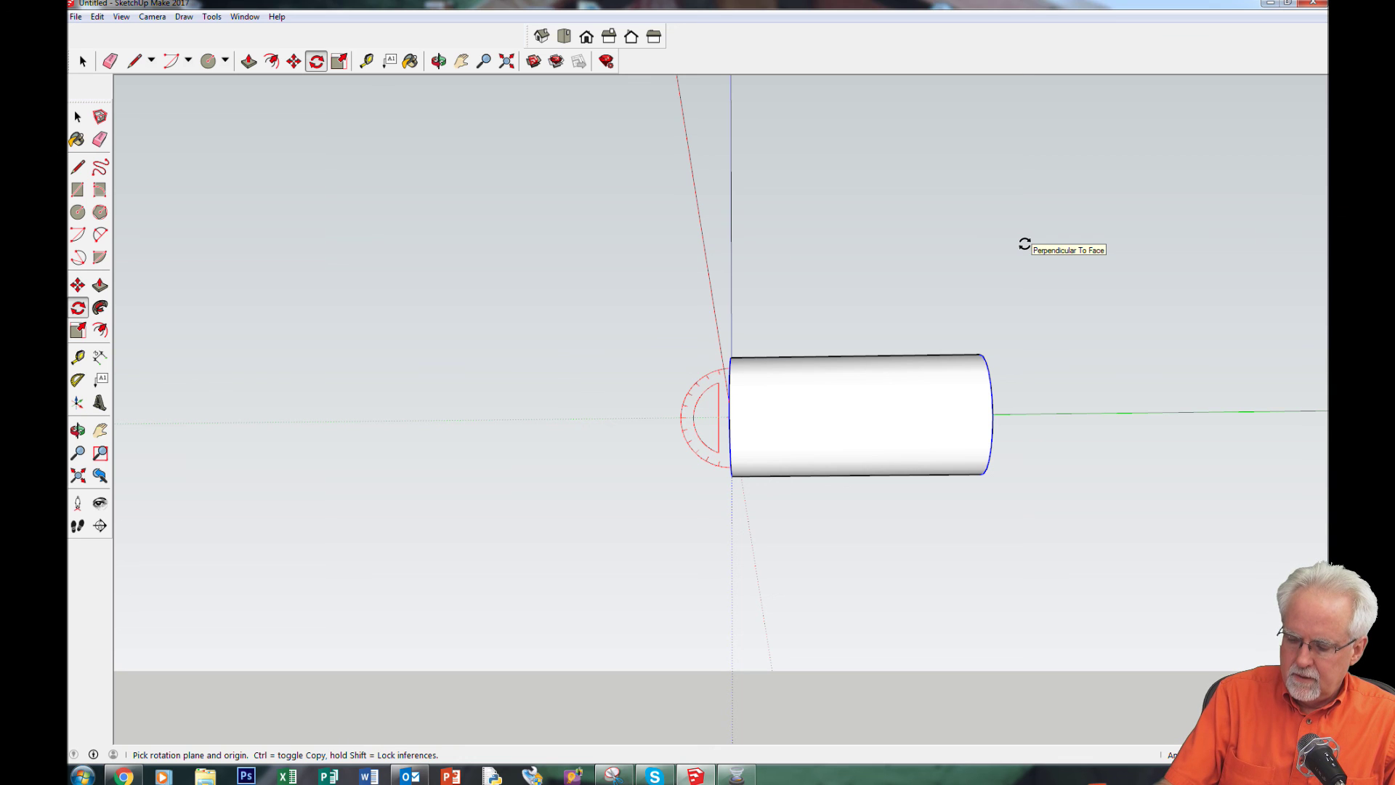
pyautogui.write('45')
pyautogui.press('Return')
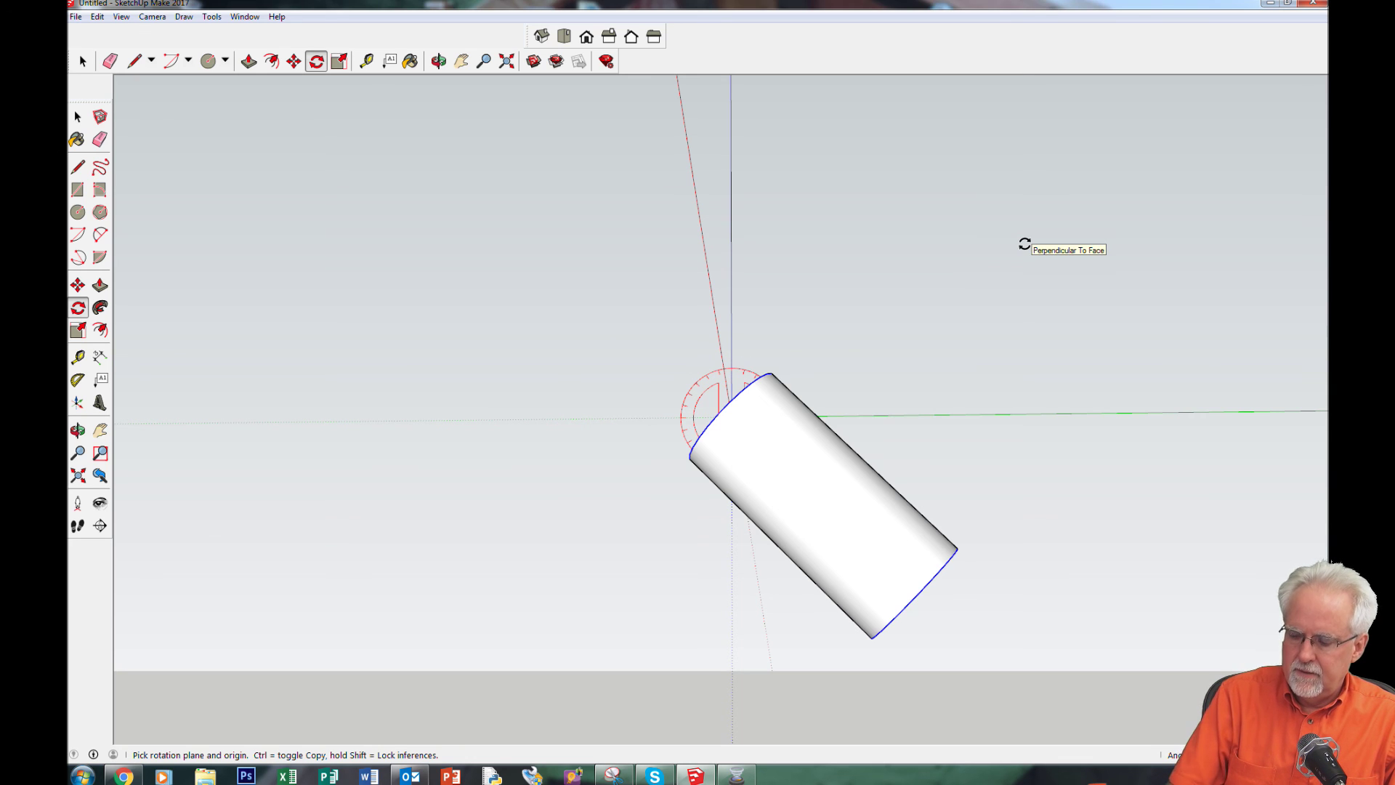
pyautogui.write('0')
pyautogui.press('Return')
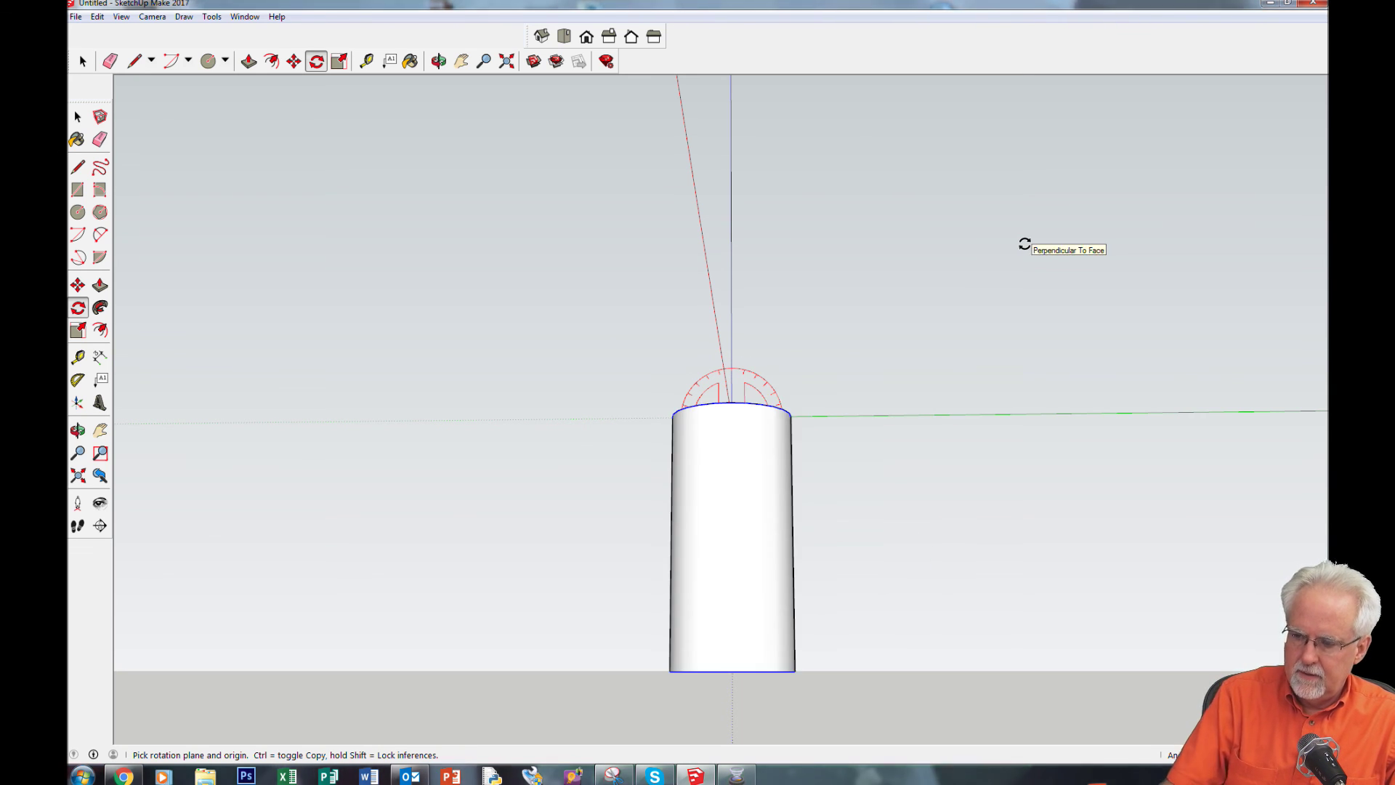
pyautogui.write('90')
pyautogui.press('Return')
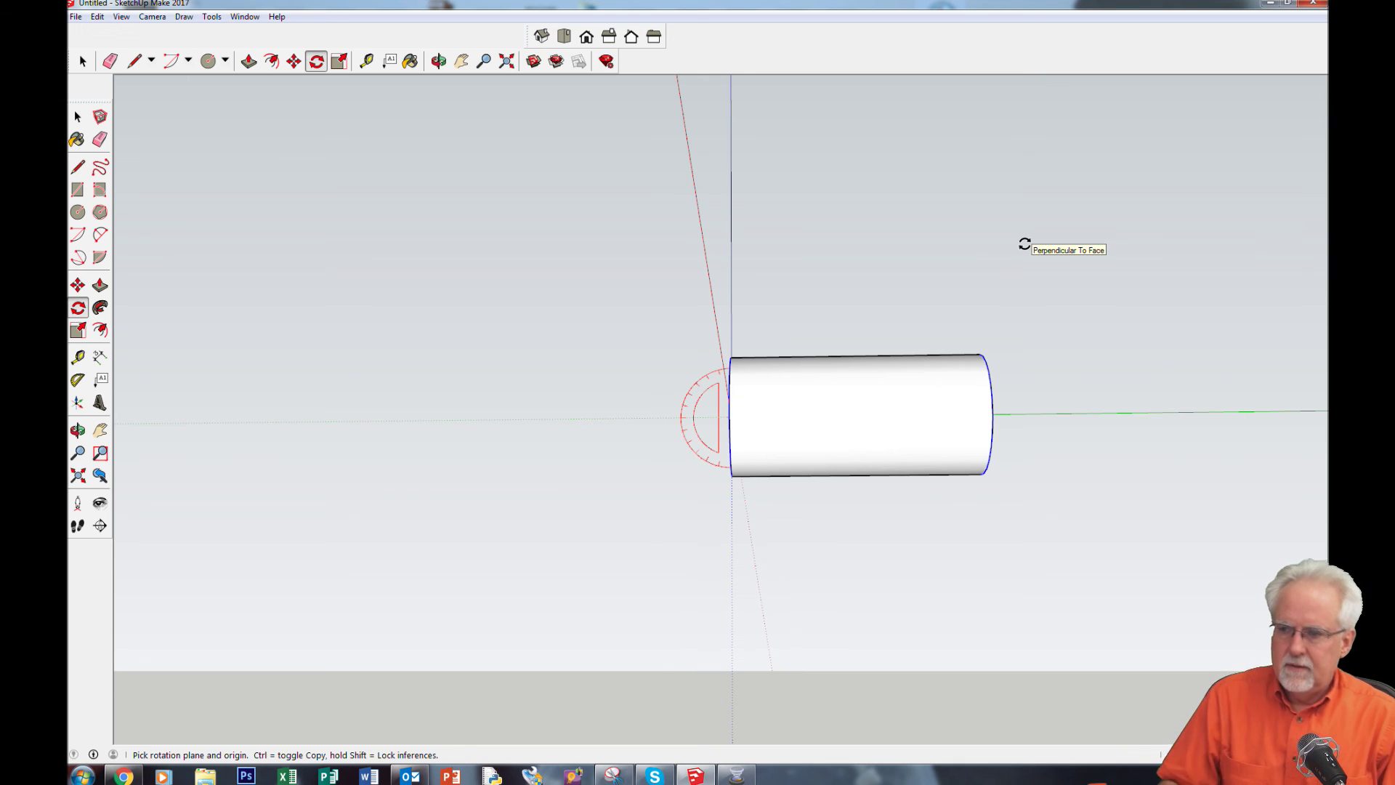
pyautogui.moveTo(1025, 244); pyautogui.dragTo(1131, 287, button='middle')
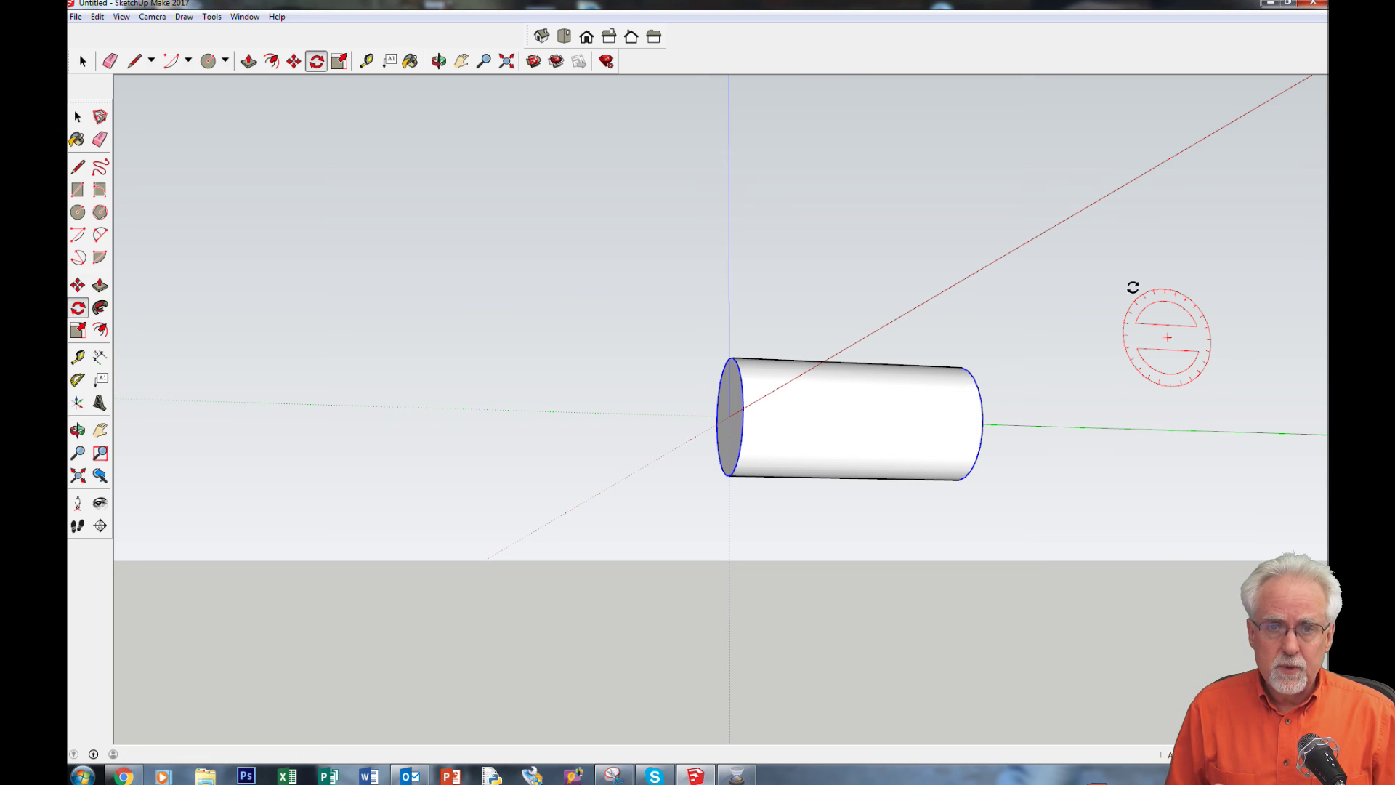
pyautogui.click(1168, 338)
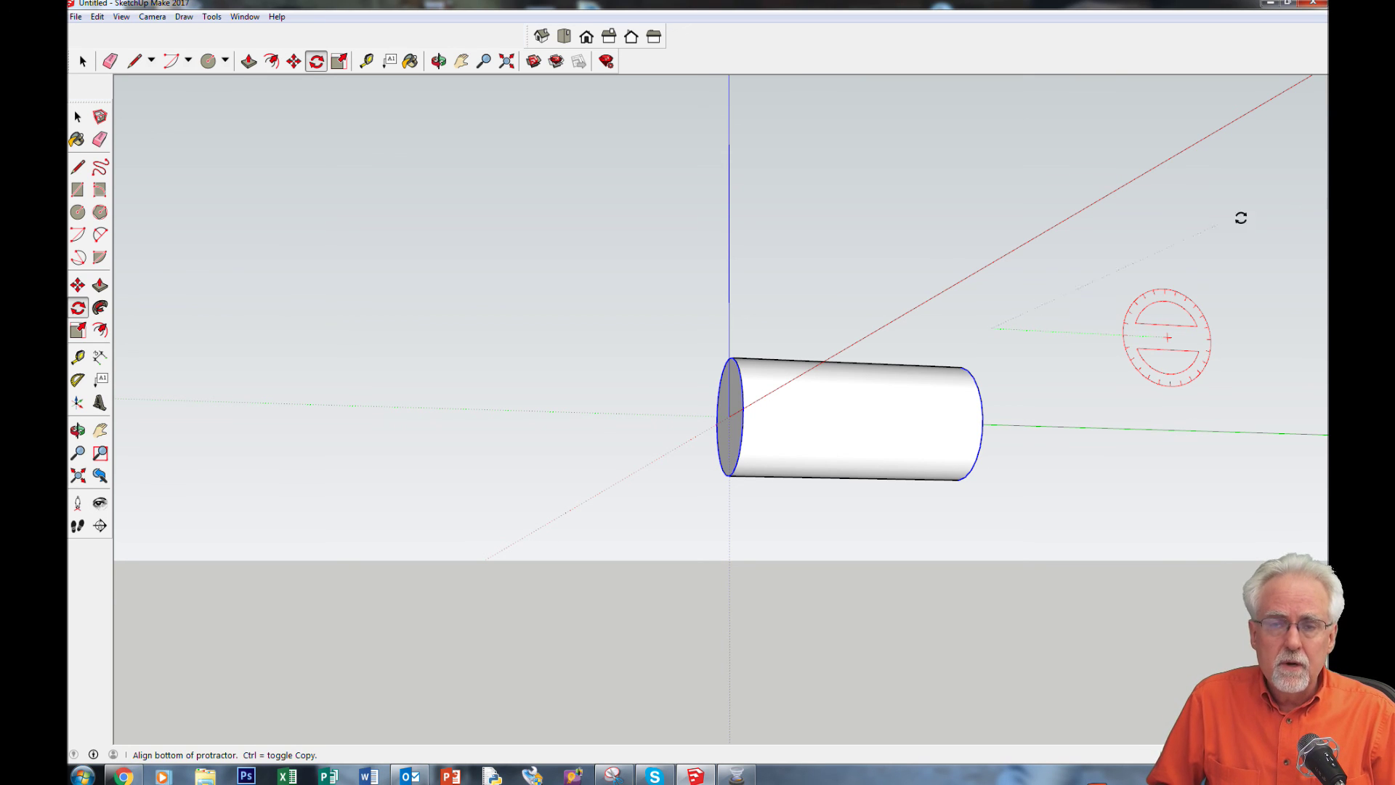